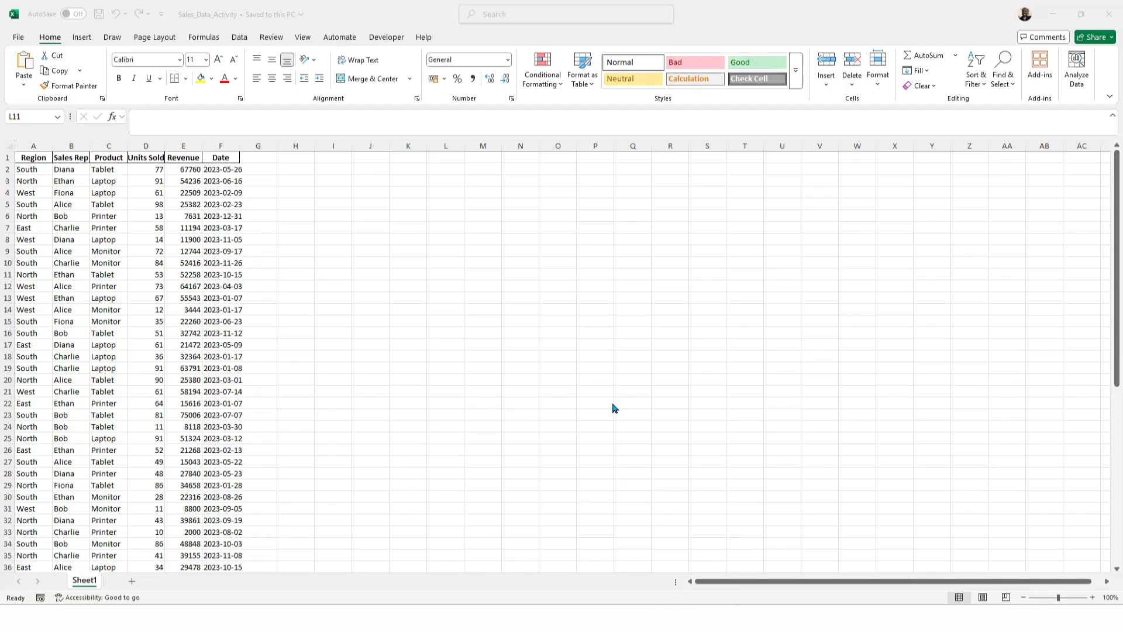
Convert the sales data range A1:F61 into a table with headers
left_click(196, 230)
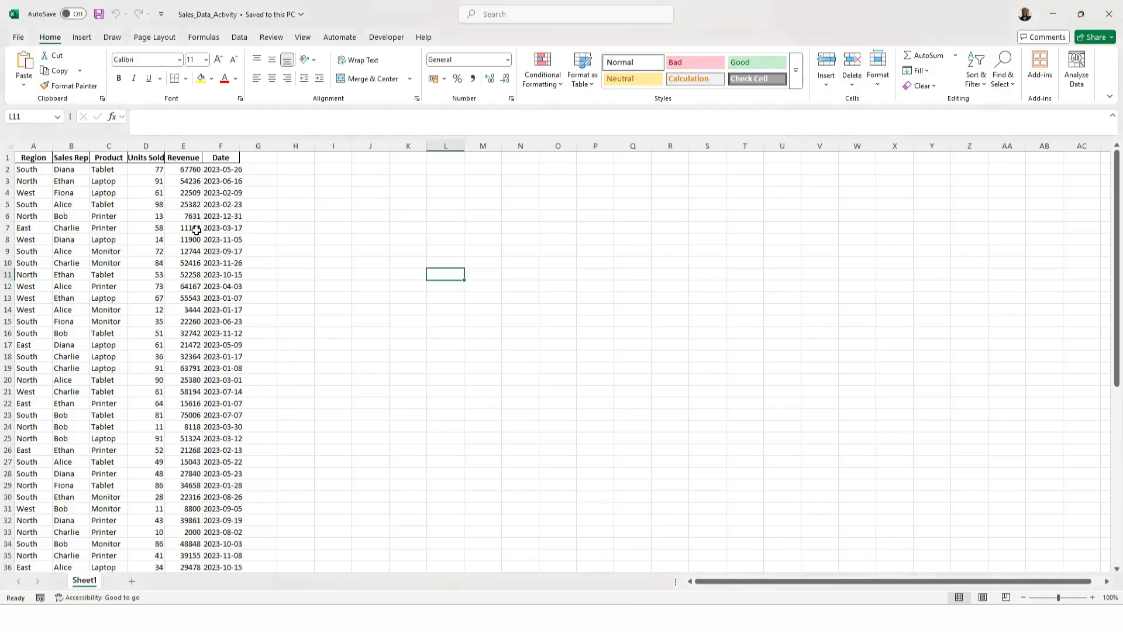
left_click(177, 208)
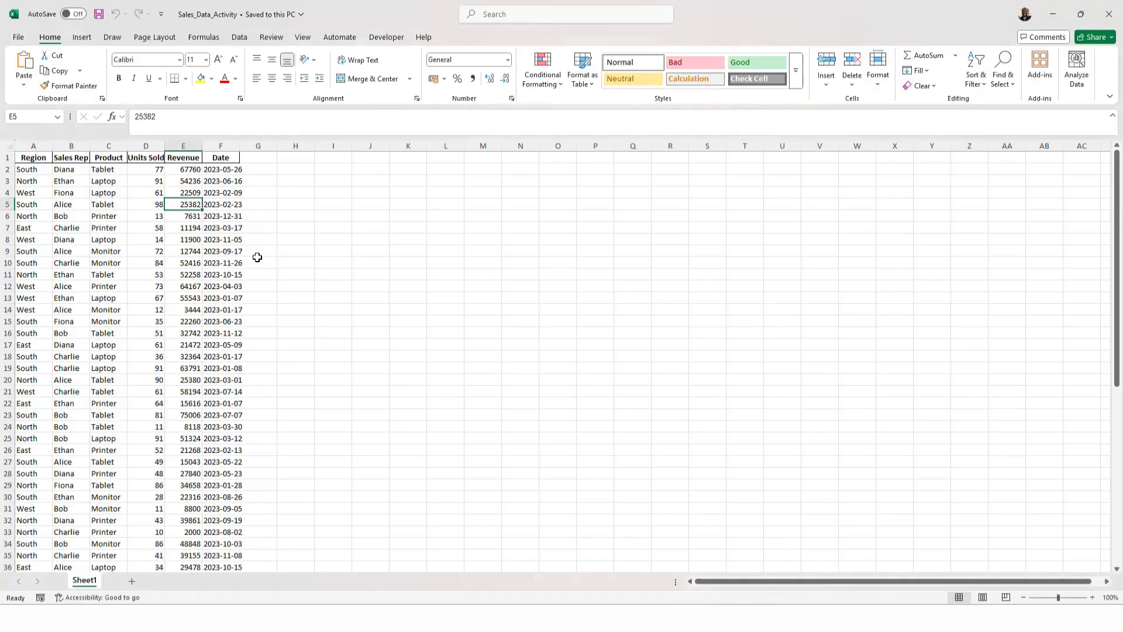
left_click(123, 264)
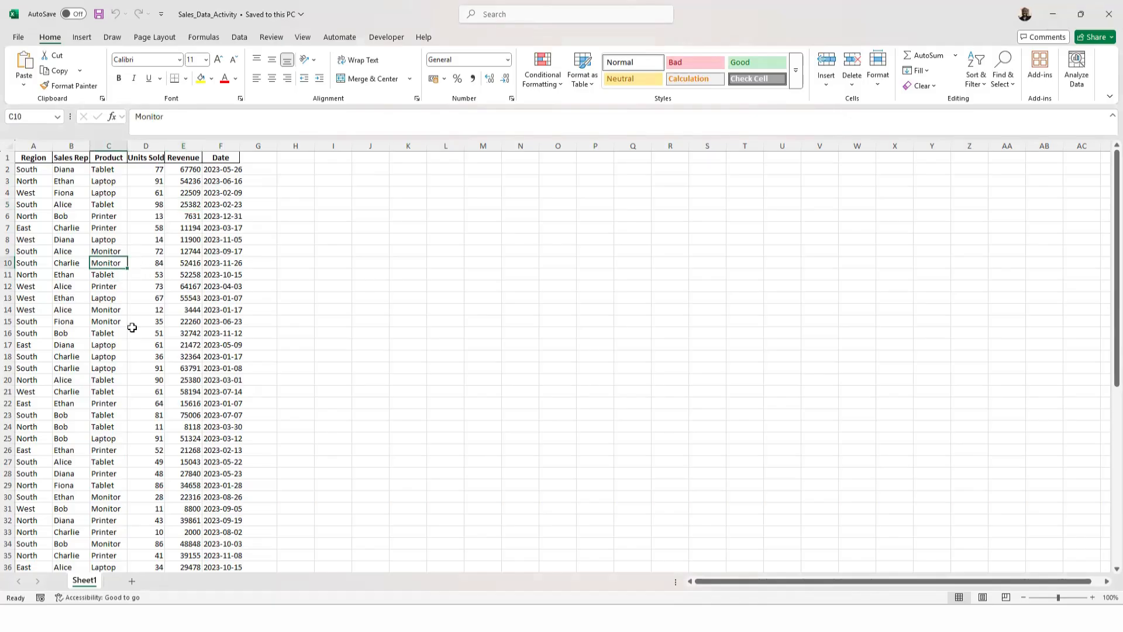
left_click(221, 474)
left_click(75, 312)
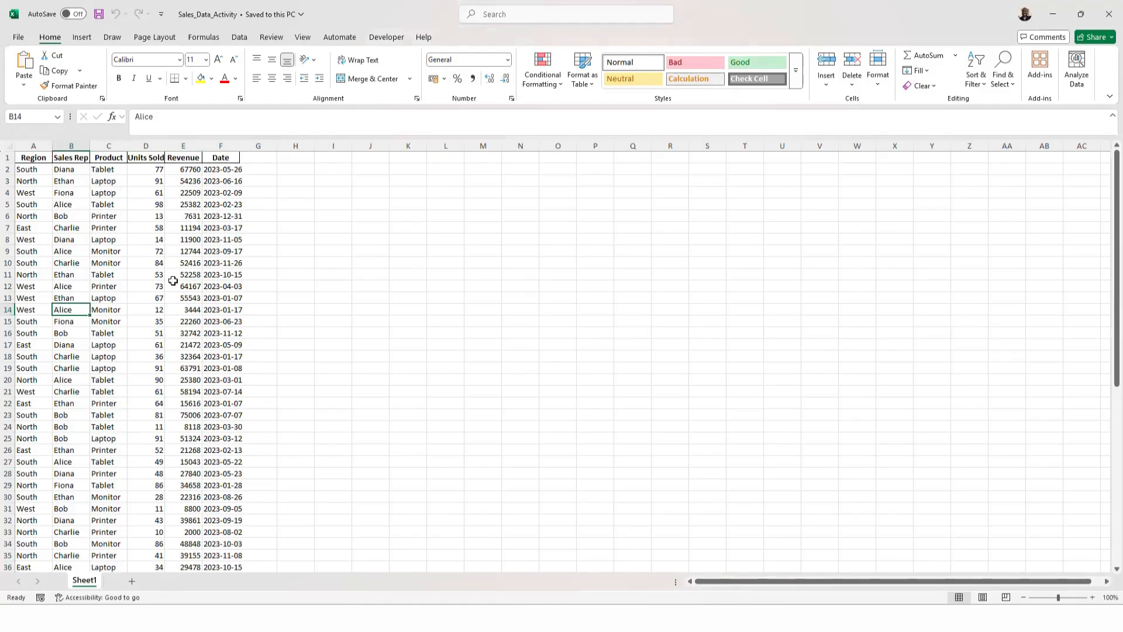
key("ctrl+t")
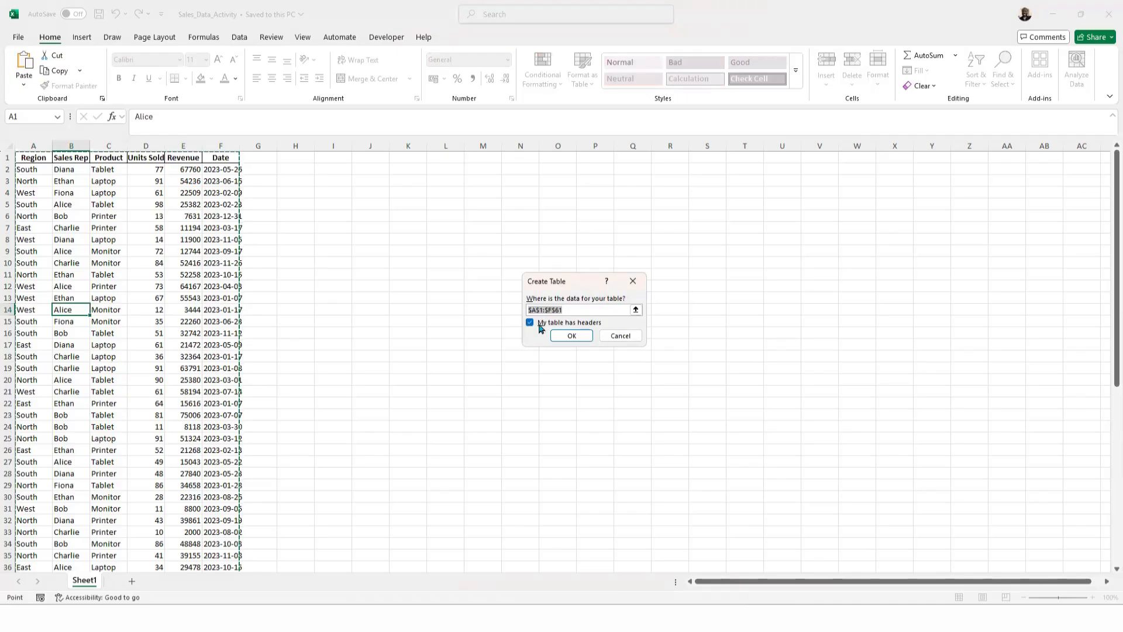
left_click(587, 340)
Auto-fit the widths of all the sales table's columns to their contents
left_click(92, 271)
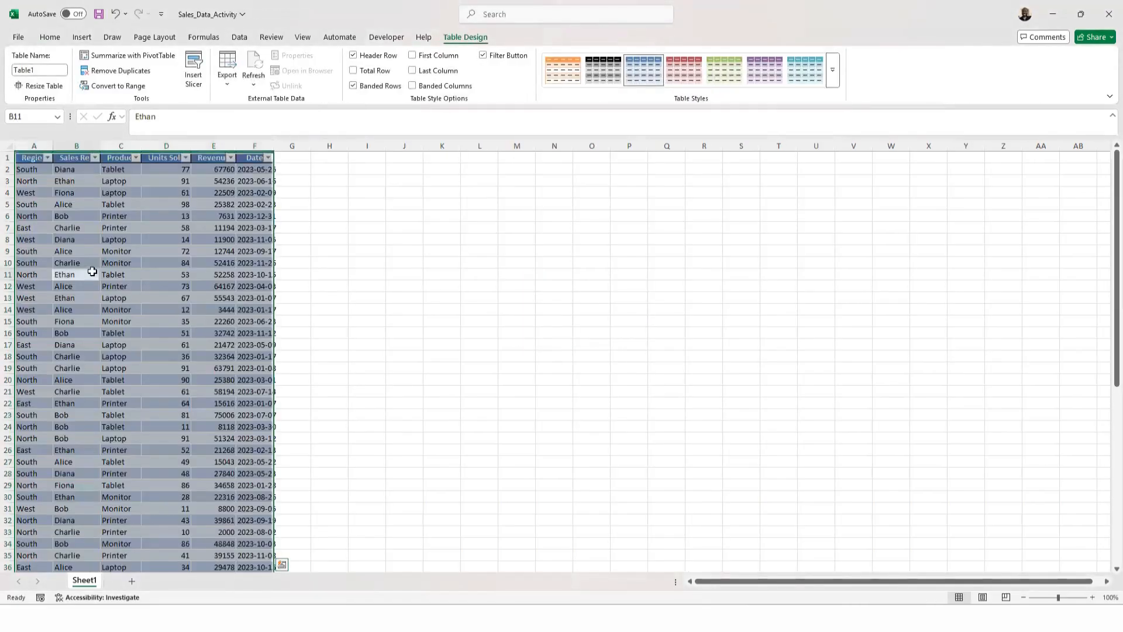
left_click(244, 336)
left_click(122, 412)
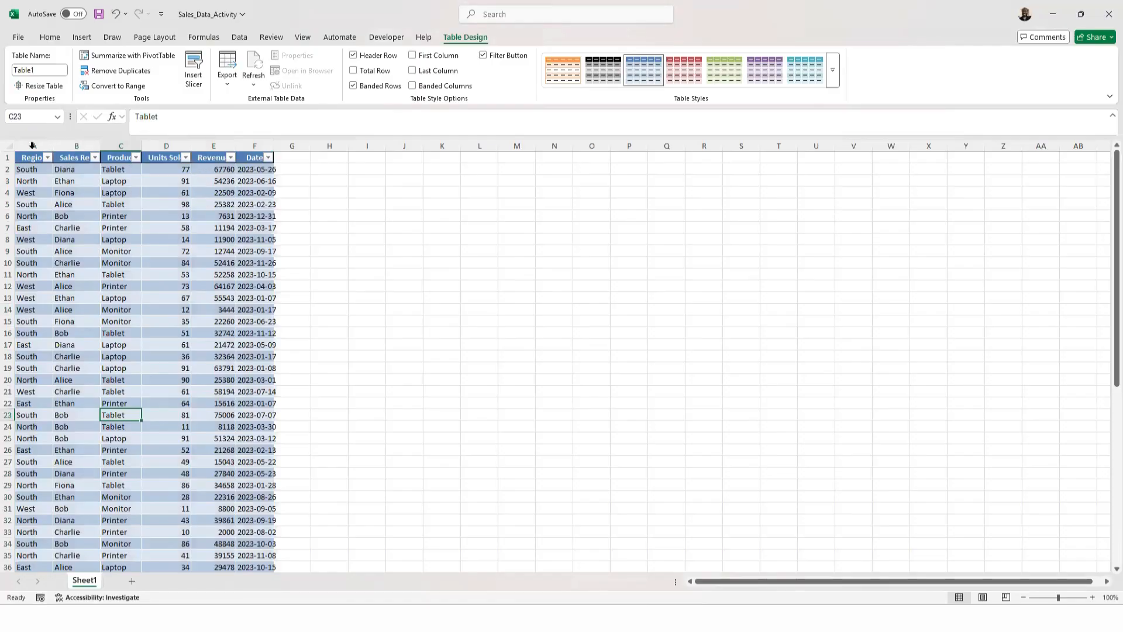
left_click(9, 146)
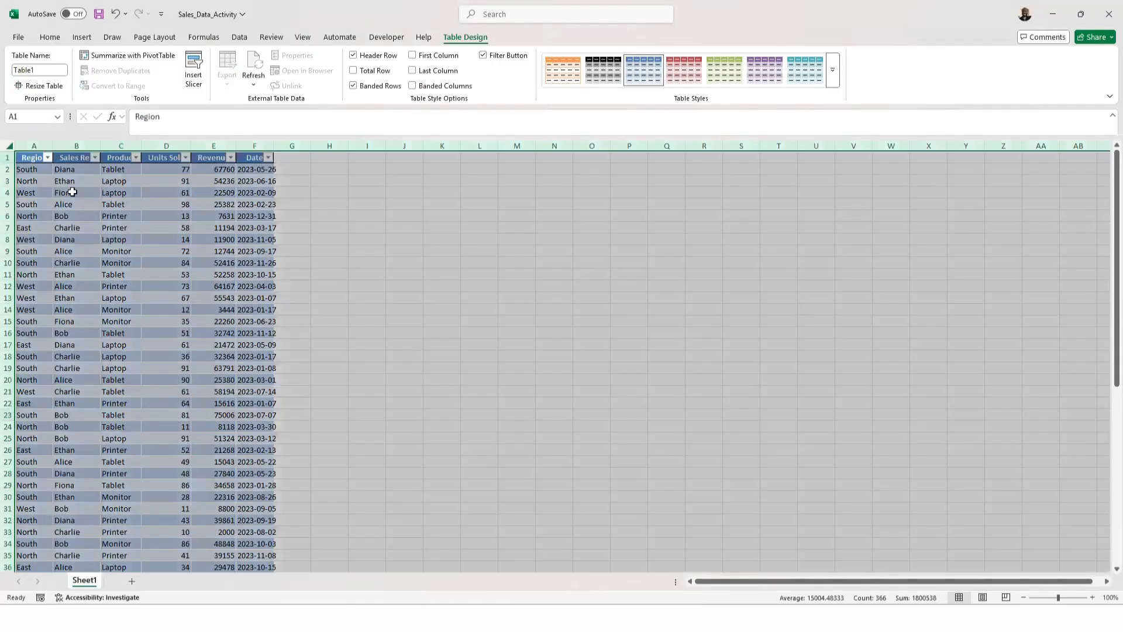
double_click(104, 146)
left_click(203, 228)
left_click(275, 250)
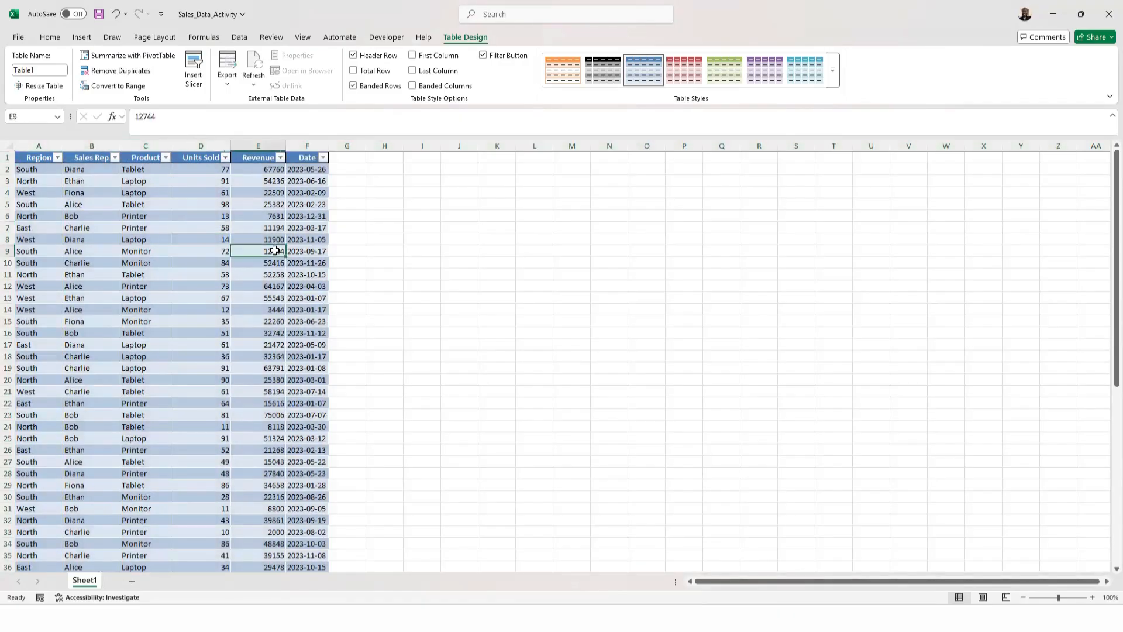
Start a SUMIFS formula in cell I2
scroll(275, 251, "up", 6, "ctrl")
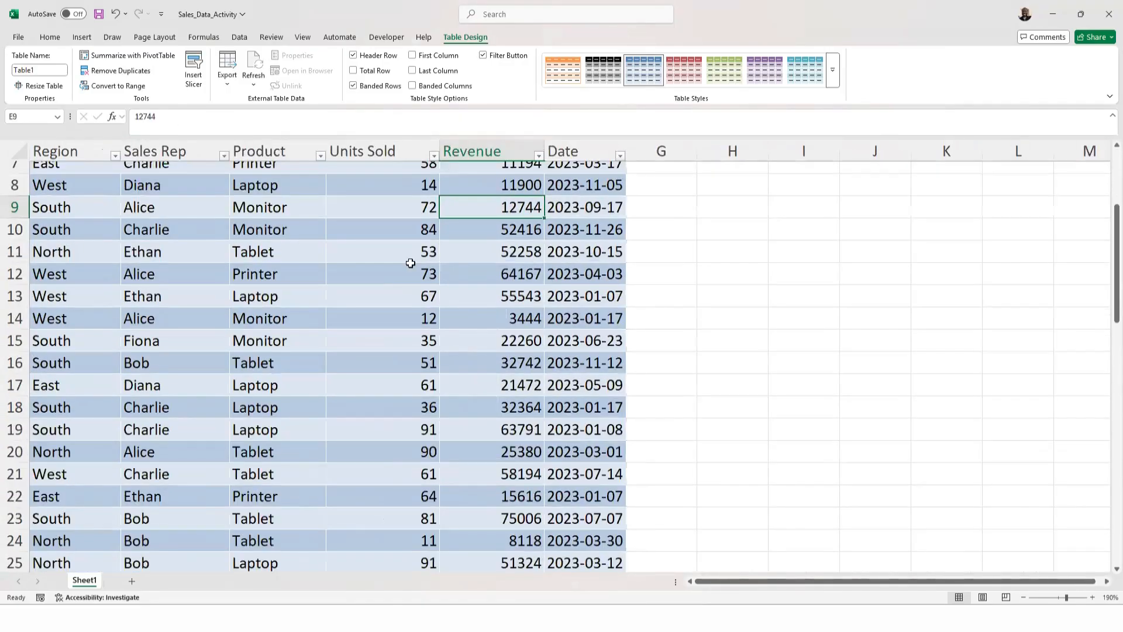
scroll(411, 263, "up", 2)
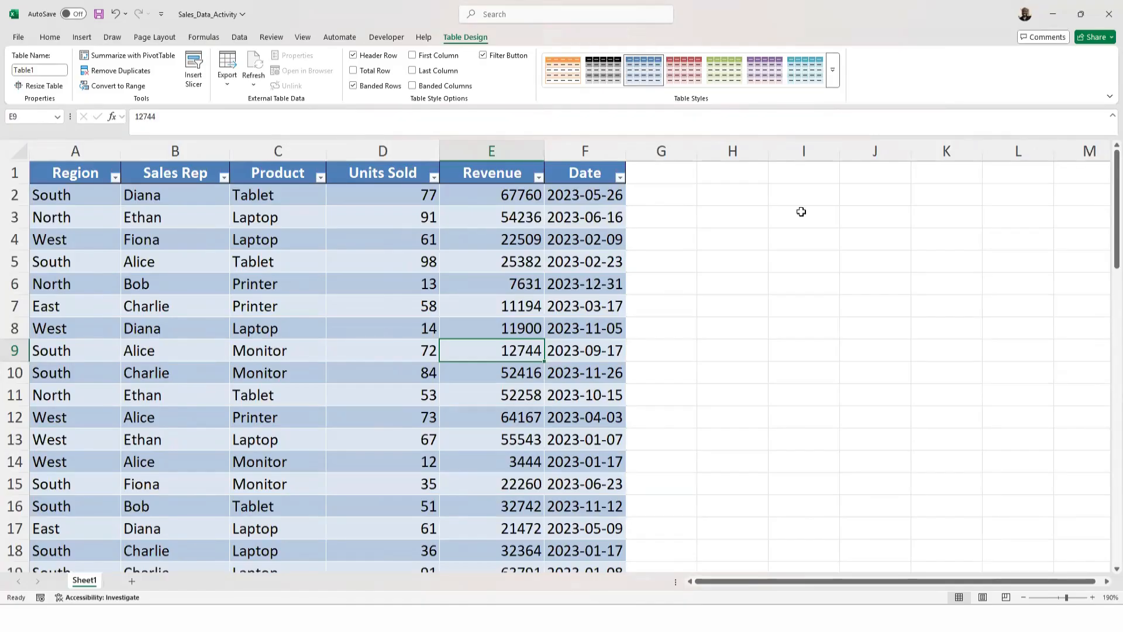
left_click(801, 194)
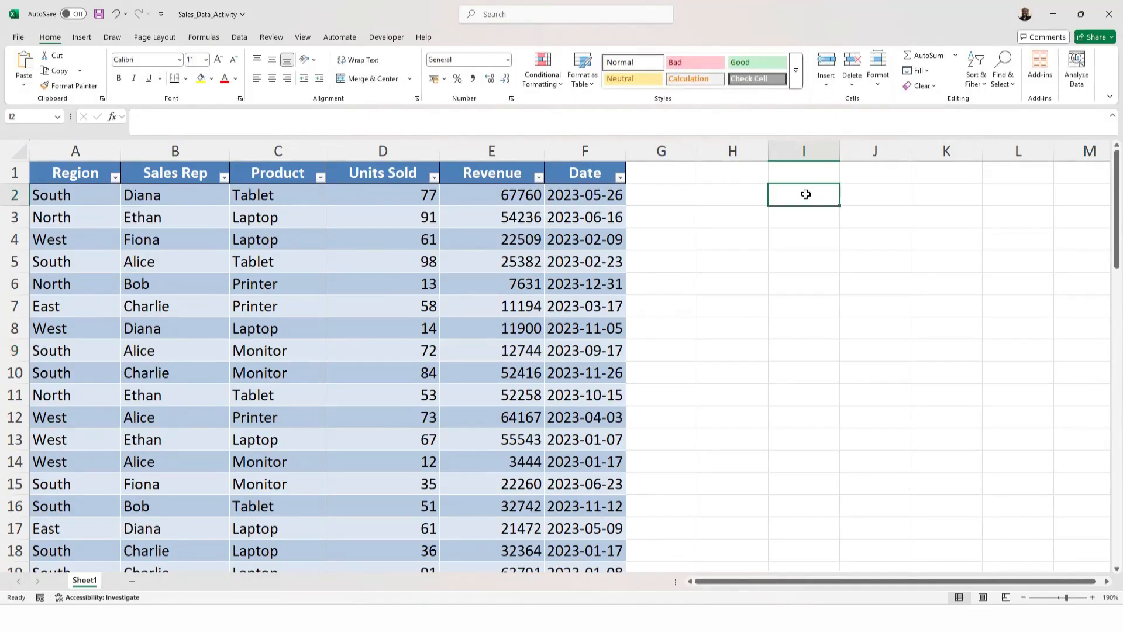
type("=")
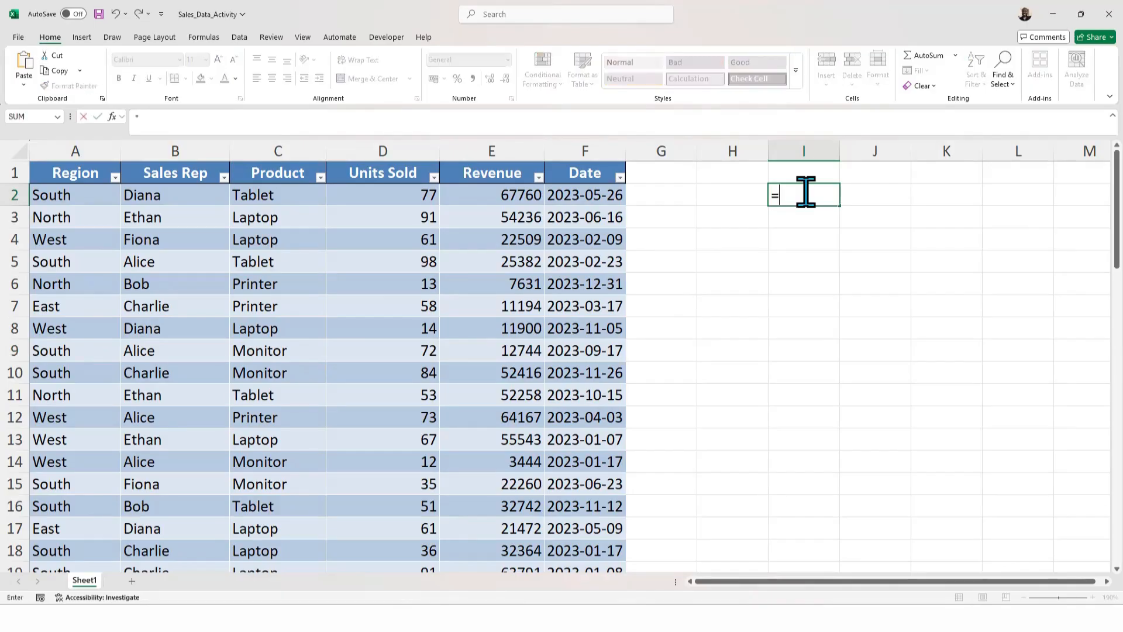
type("su")
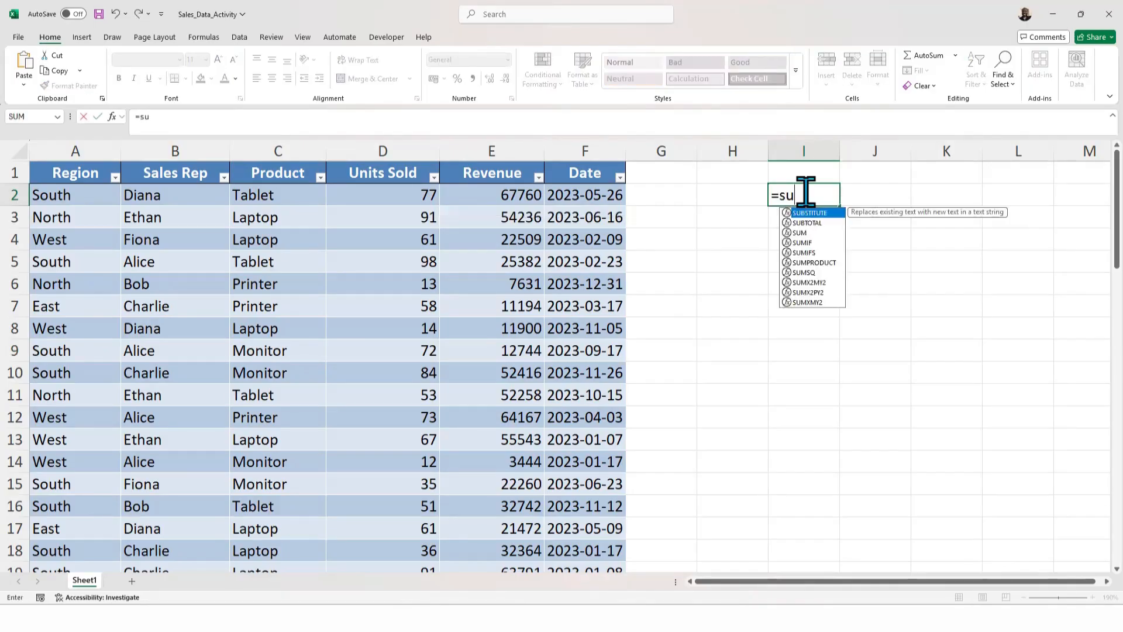
type("mif")
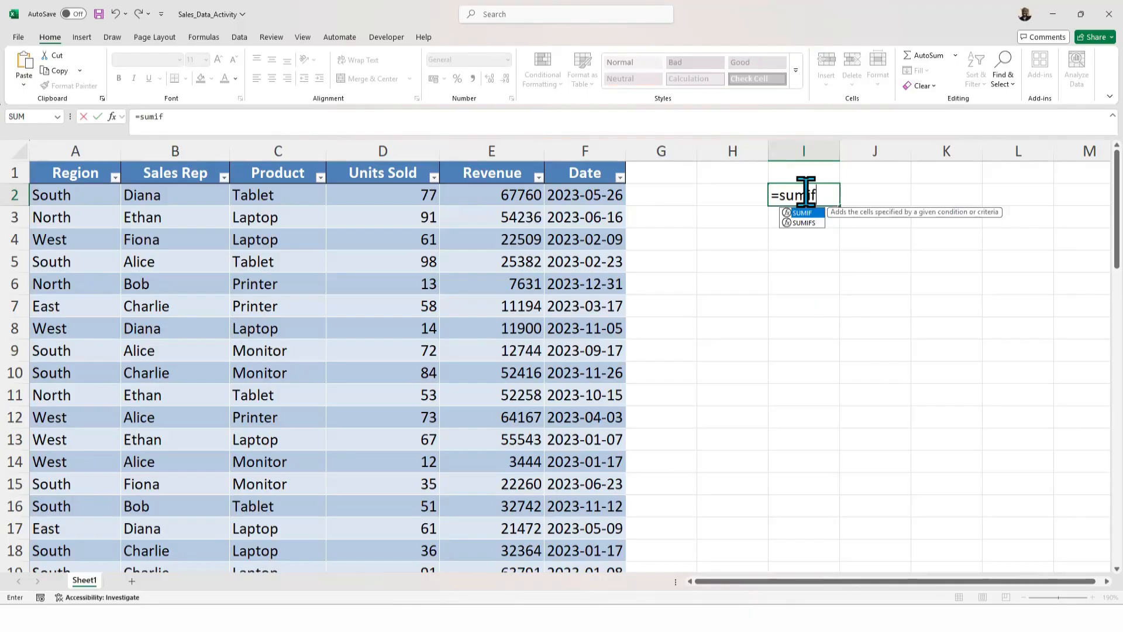
left_click(808, 224)
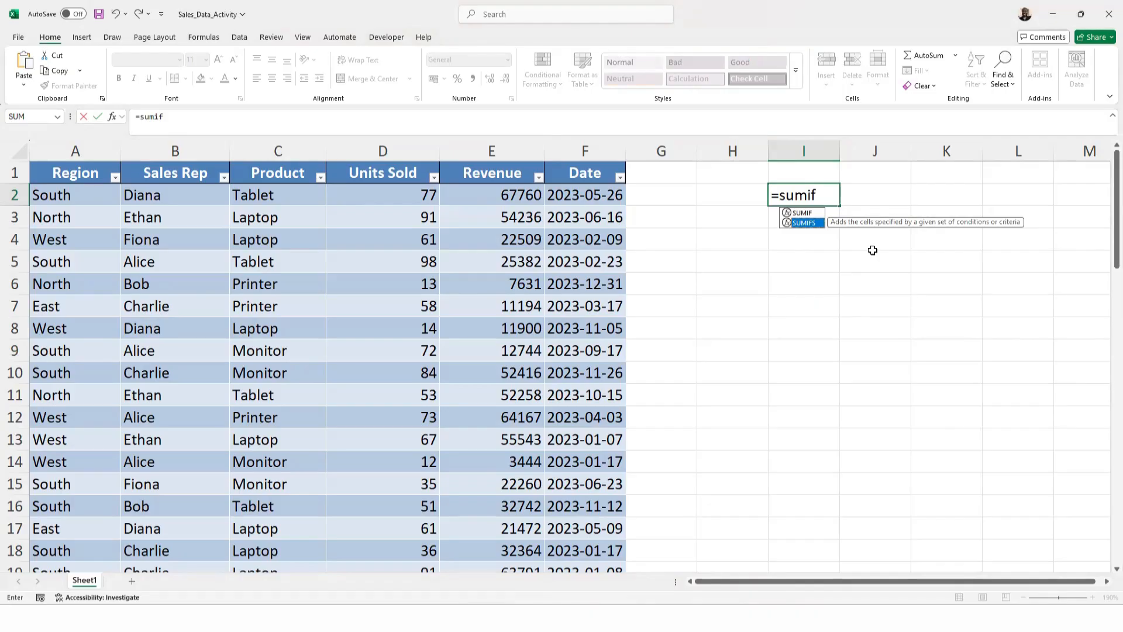
double_click(801, 223)
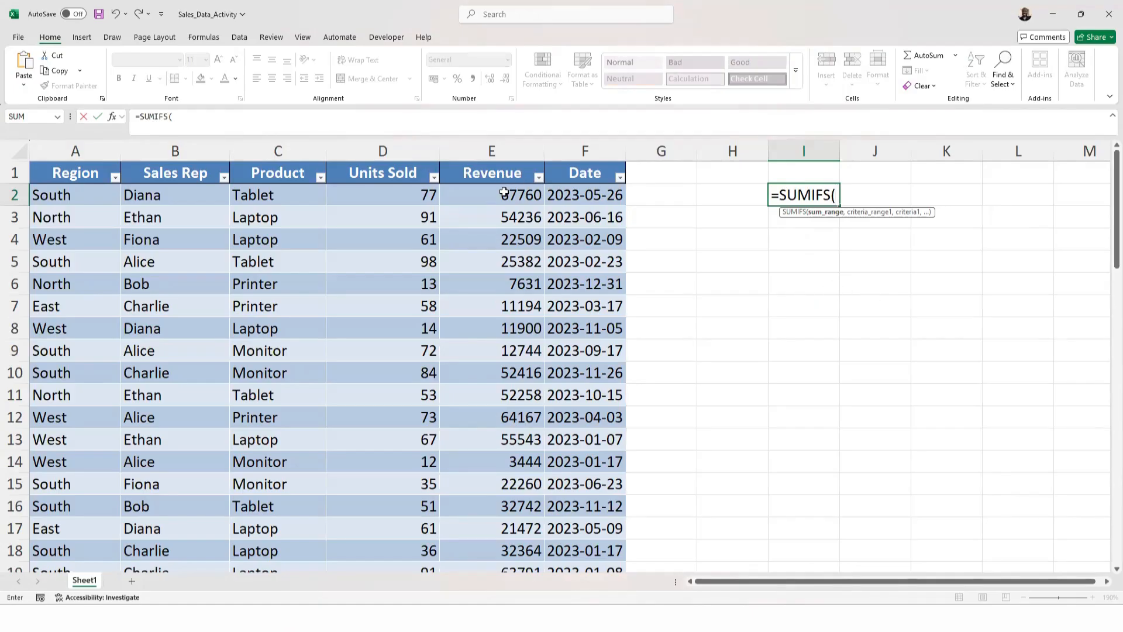
left_click_drag(500, 195, 517, 527)
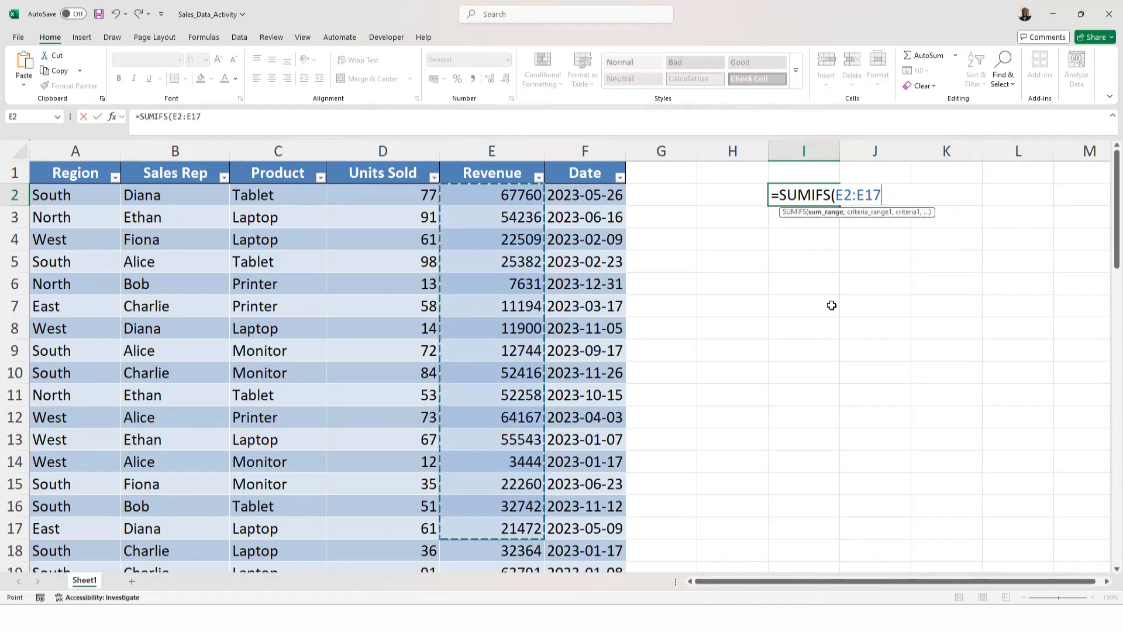
type(",")
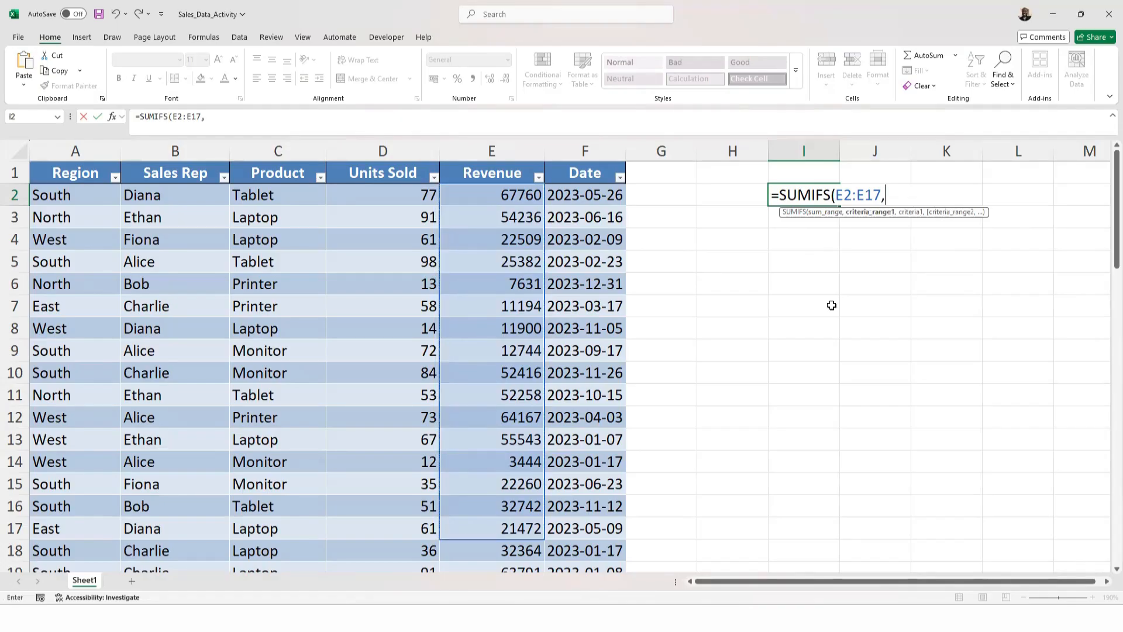
key("BackSpace")
key("BackSpace")
key("BackSpace")
key("BackSpace")
key("BackSpace")
key("BackSpace")
key("BackSpace")
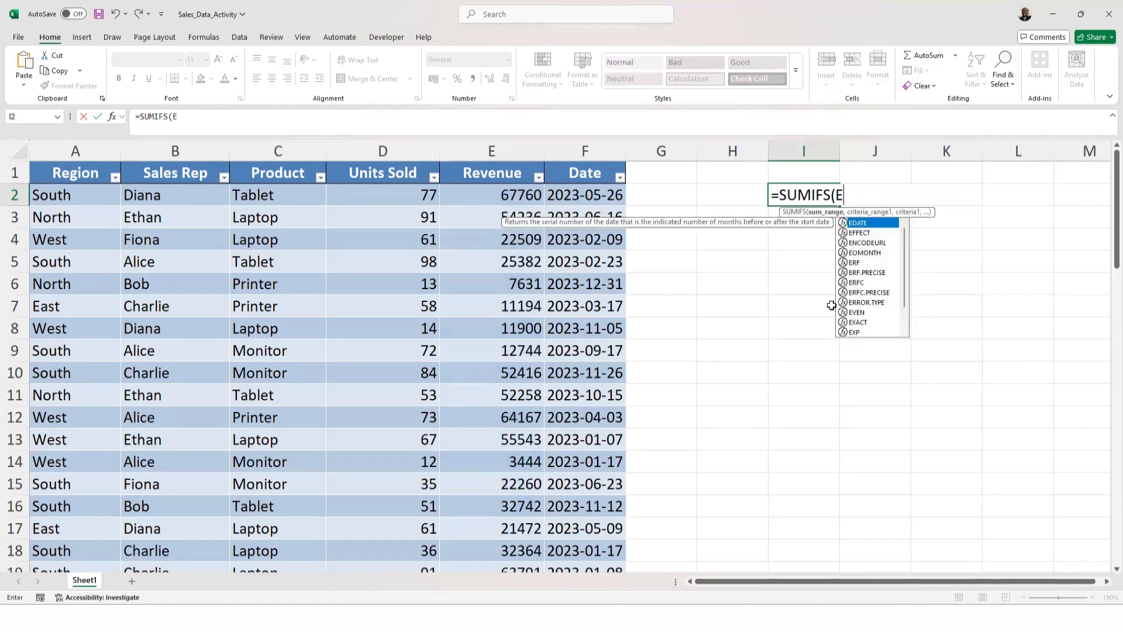
Use Table1[Revenue] as the SUMIFS sum range and add Table1[Region] with "North" as the first criterion
left_click_drag(509, 195, 515, 527)
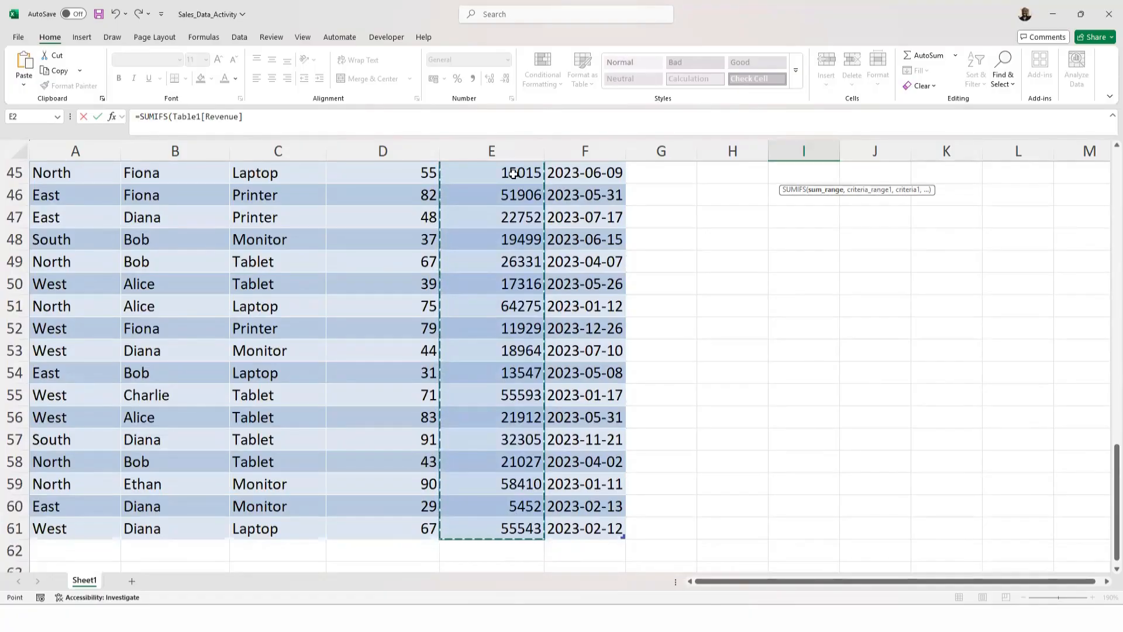
type(",")
scroll(822, 275, "up", 15)
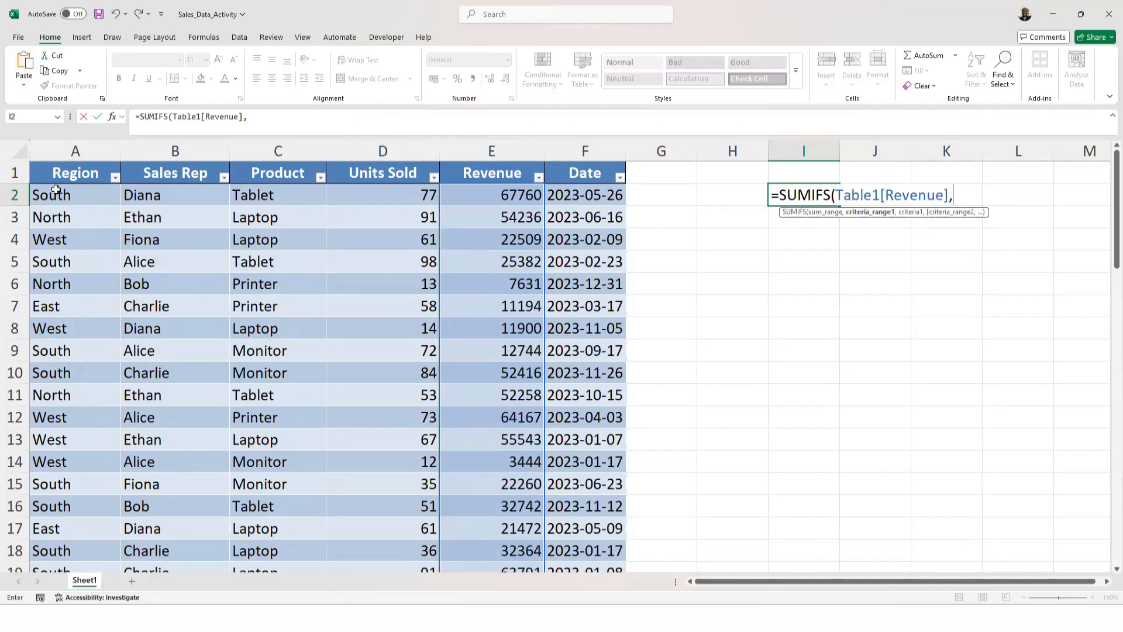
left_click_drag(56, 189, 70, 493)
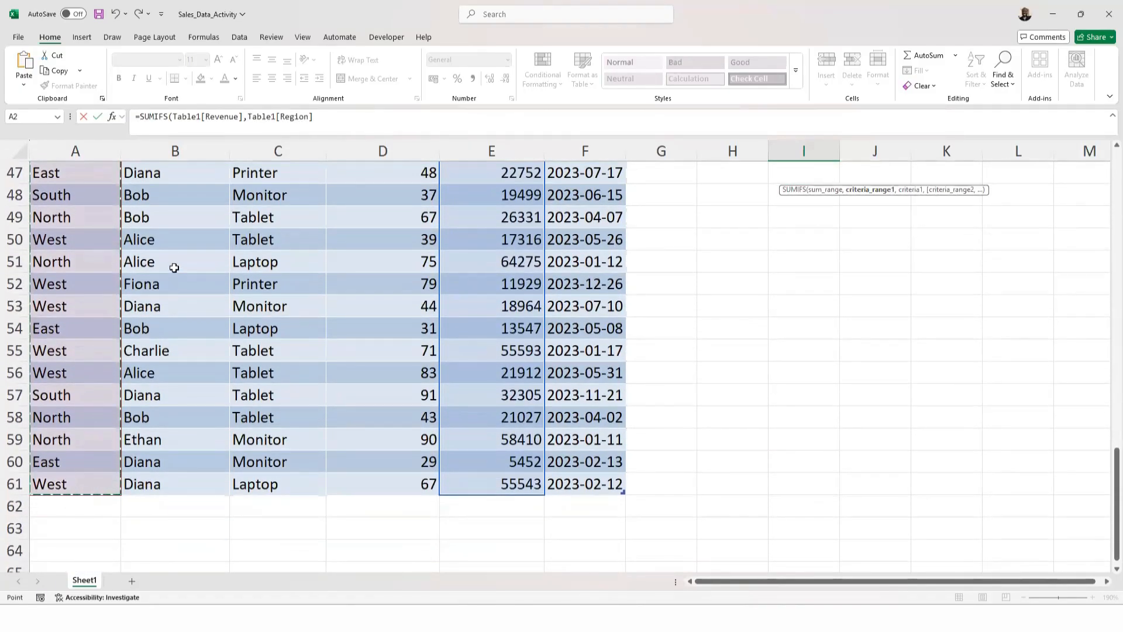
type(",")
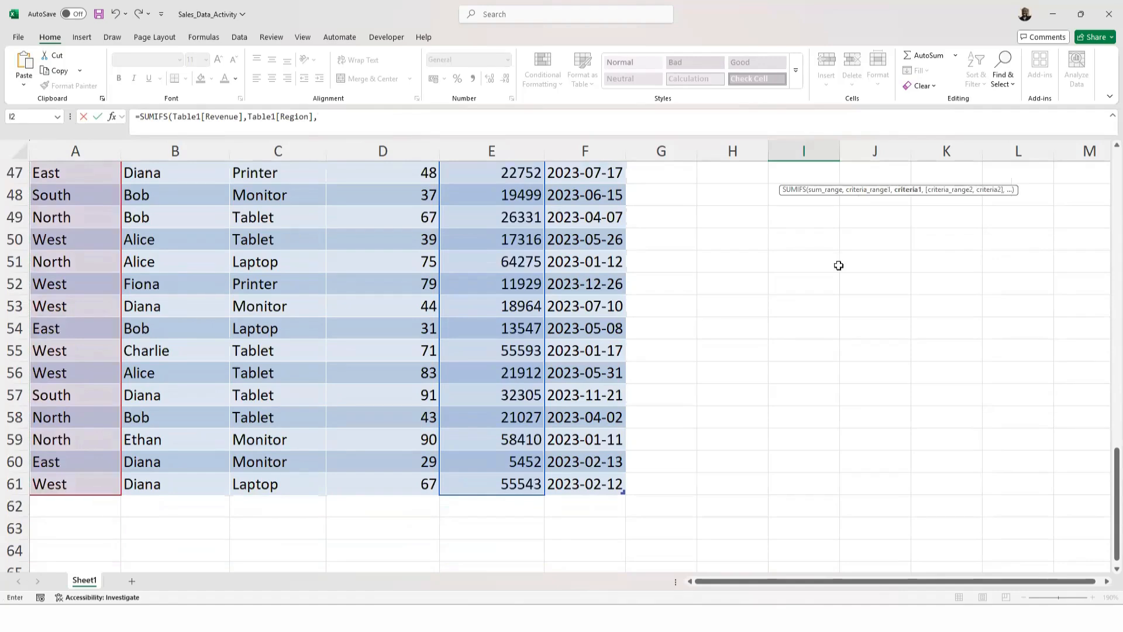
scroll(838, 266, "up", 15)
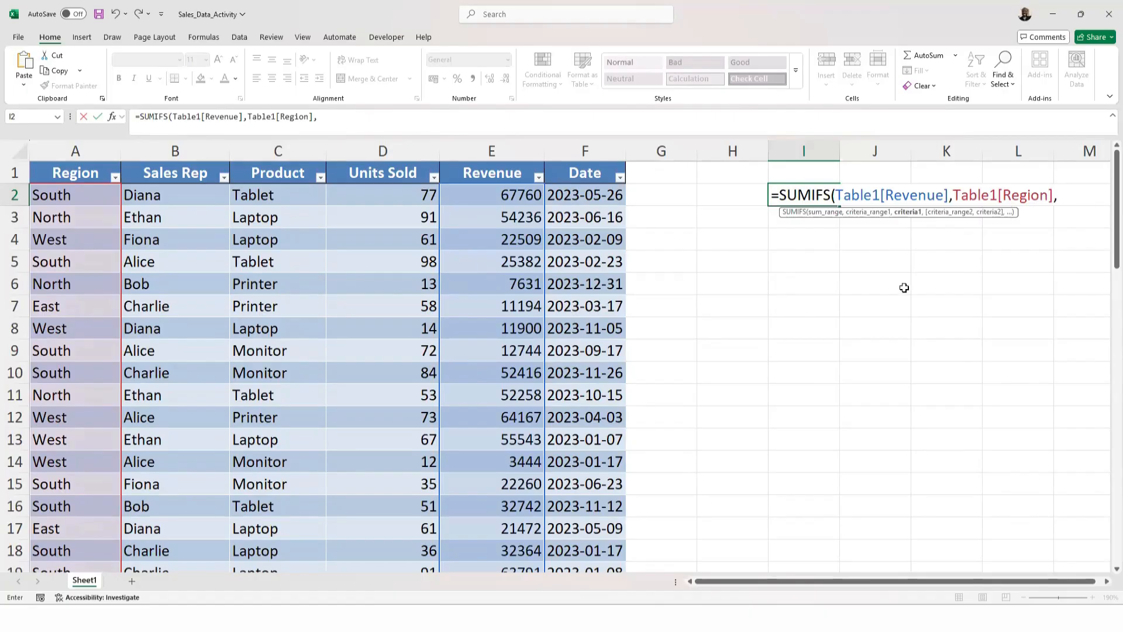
type("\"North\",")
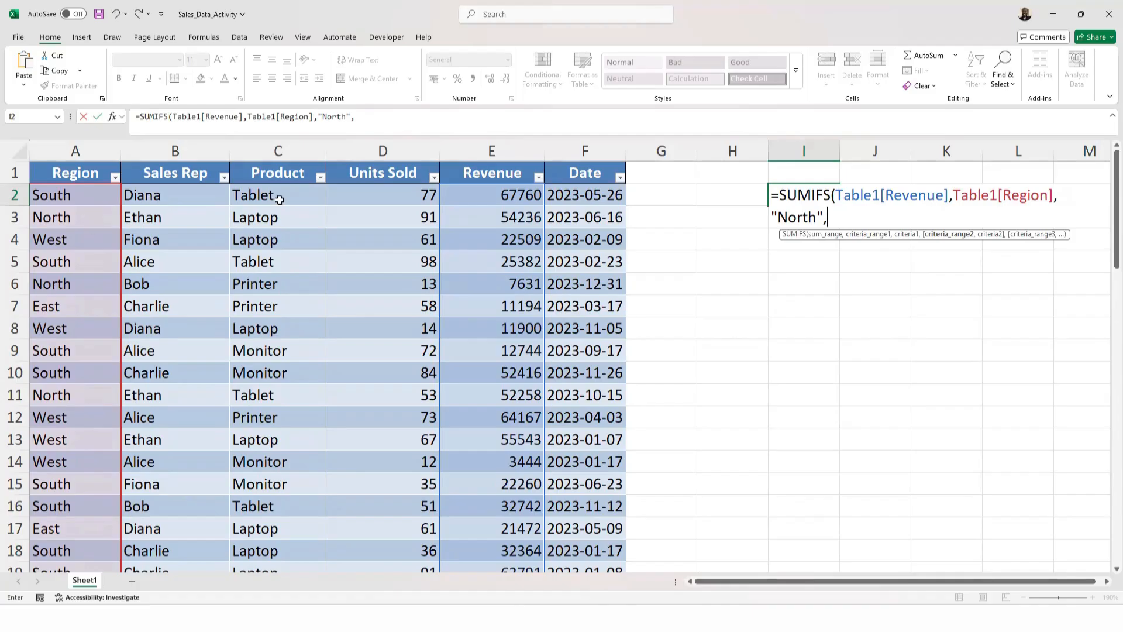
Add Table1[Product] with "Laptop" as the second criterion and complete the SUMIFS formula in I2
left_click_drag(279, 195, 275, 546)
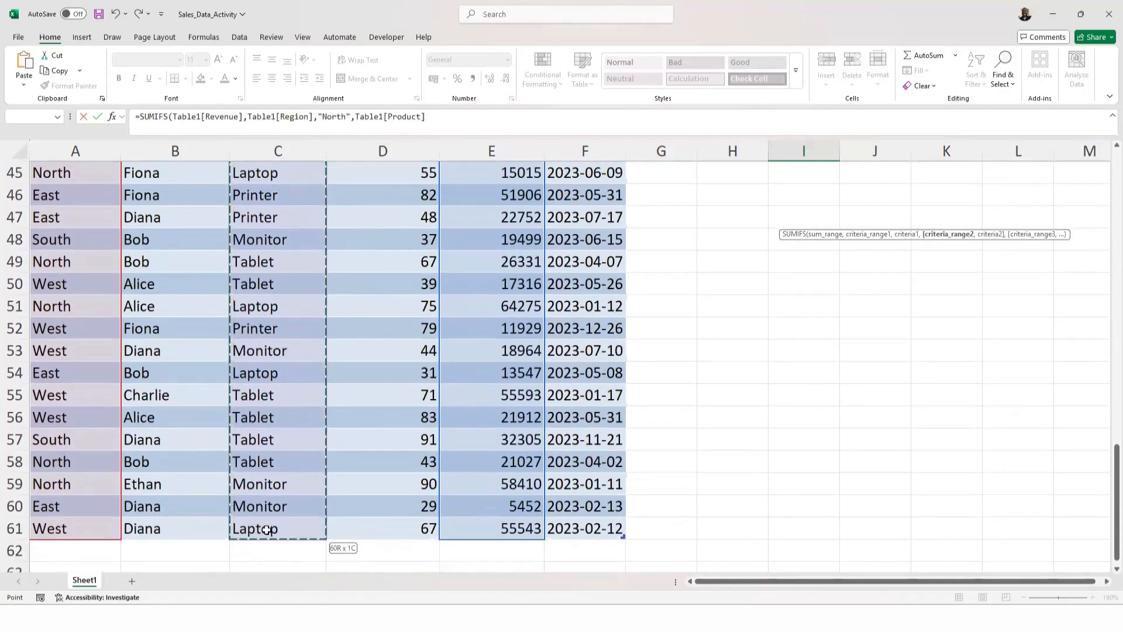
scroll(726, 302, "up", 6)
scroll(726, 303, "up", 9)
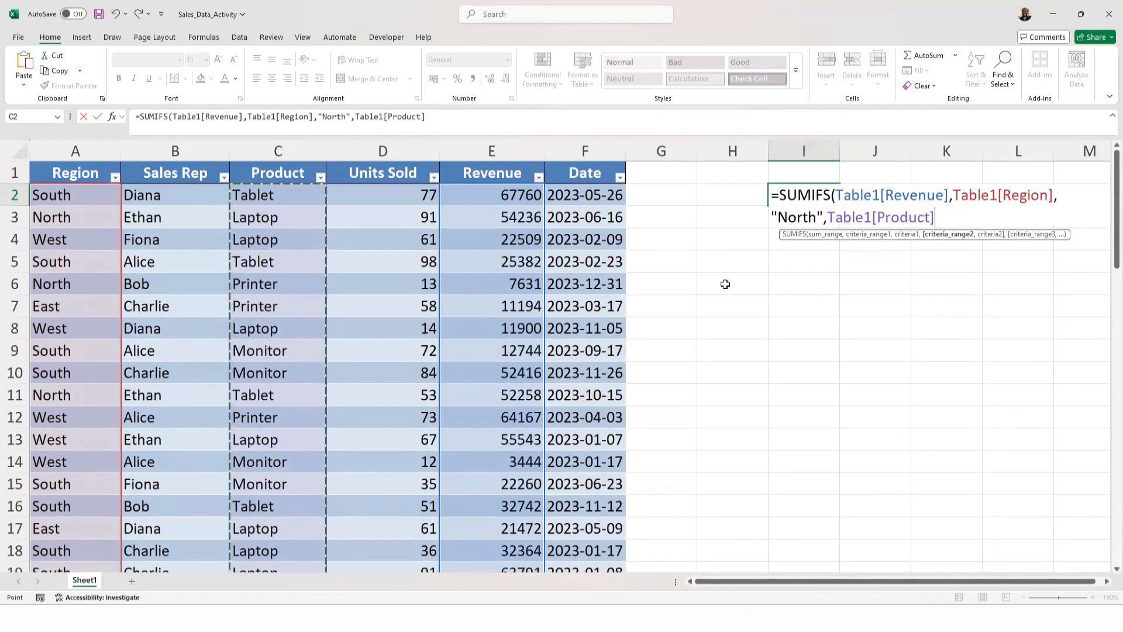
type(",")
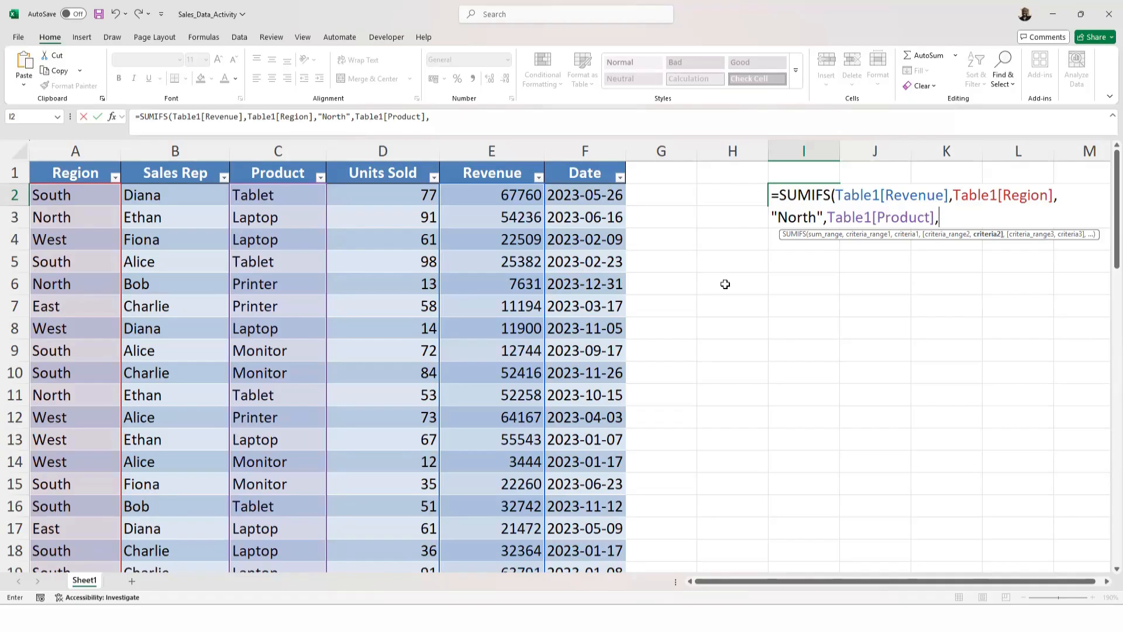
type("\"Laptop\"")
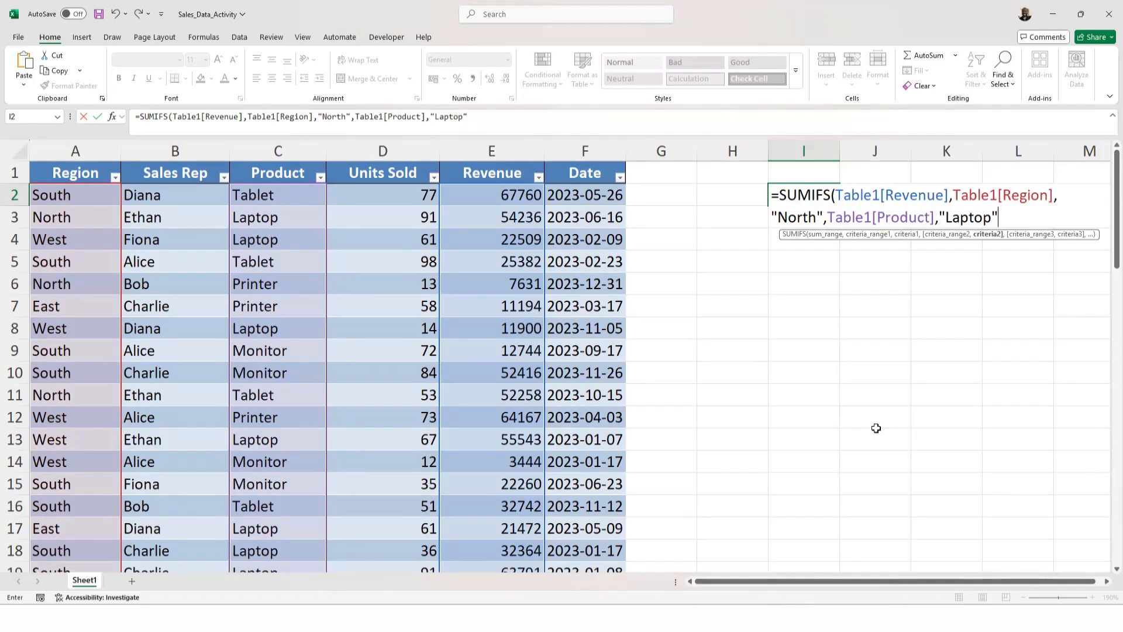
type(")")
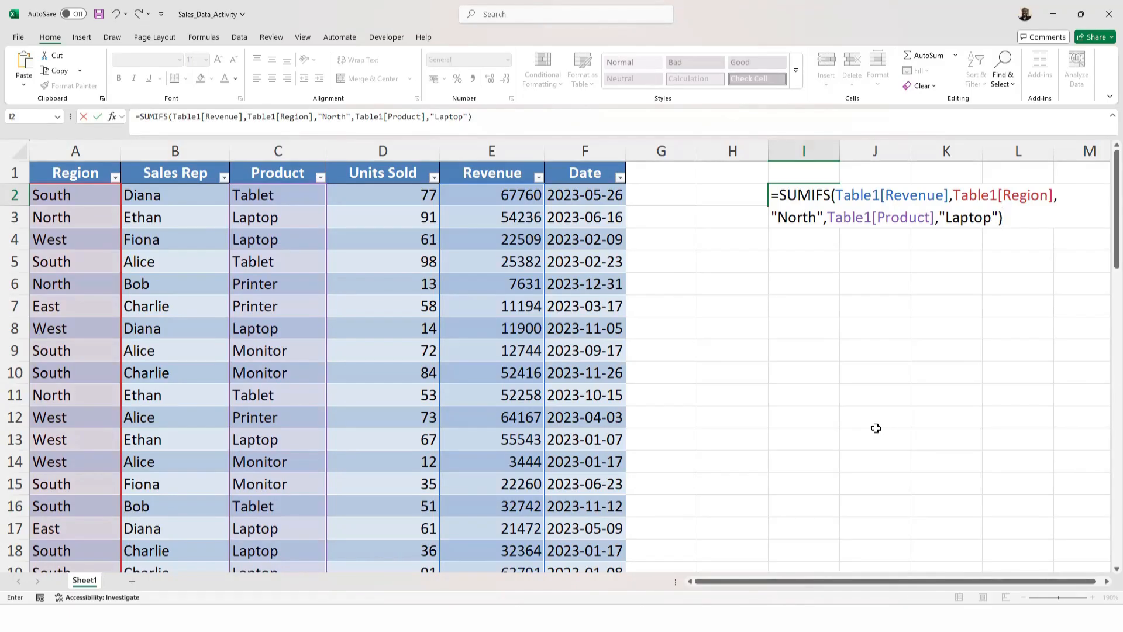
key("Return")
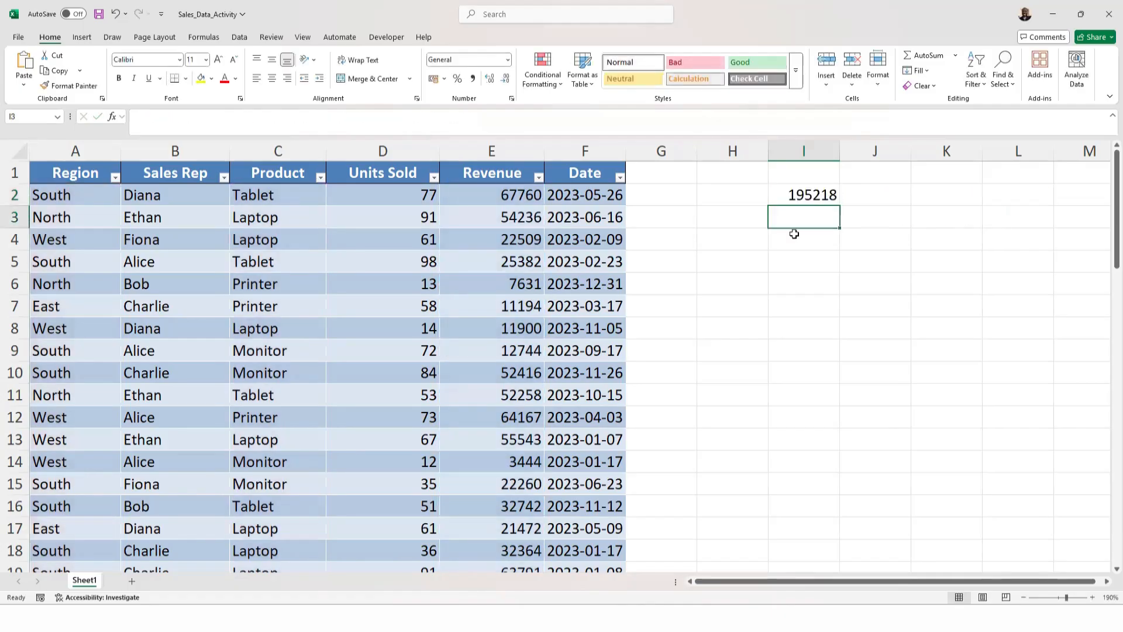
Filter the sales table's Region column to show only North
left_click(796, 196)
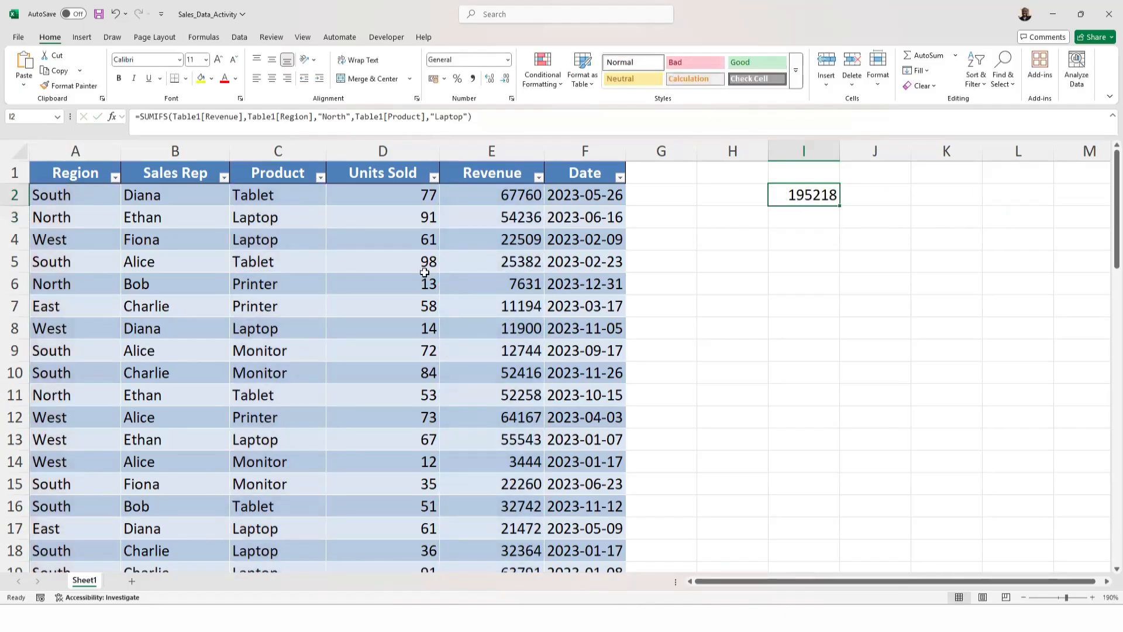
left_click(114, 178)
left_click(37, 331)
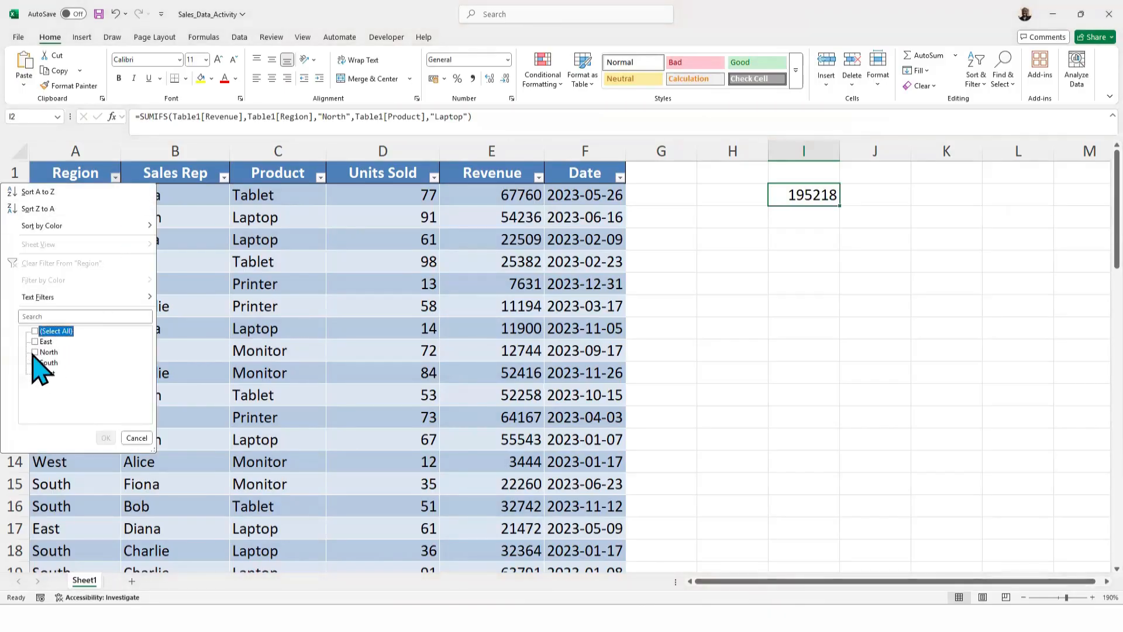
left_click(35, 352)
left_click(105, 438)
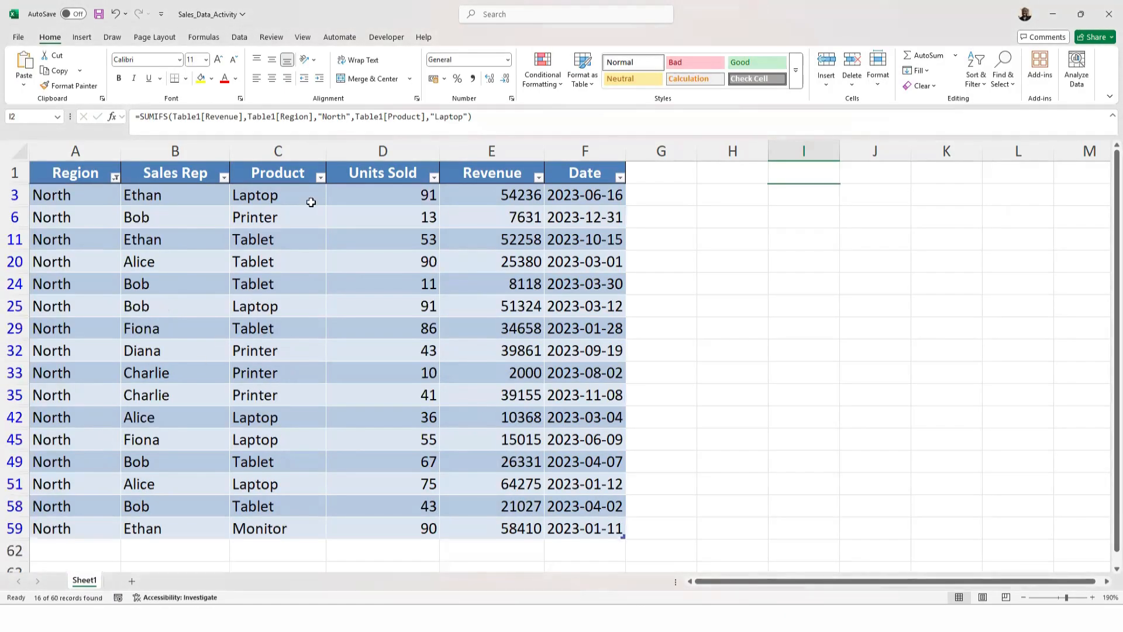
Filter the Product column to show only Laptop and select the visible Revenue values to check their sum
left_click(320, 177)
left_click(205, 331)
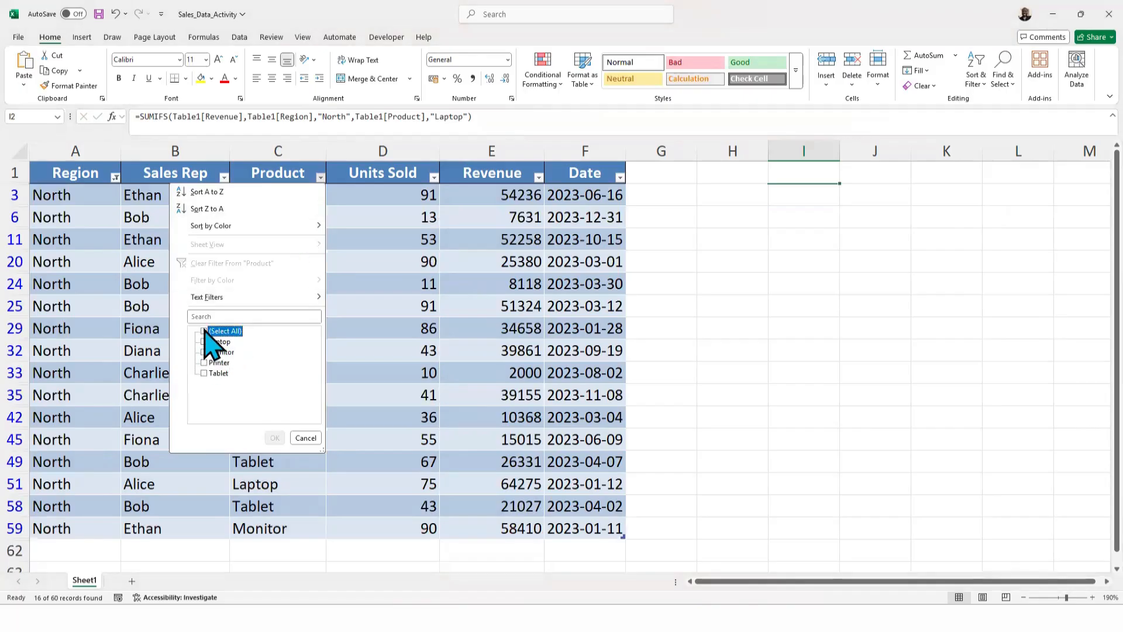
left_click(204, 342)
left_click(274, 437)
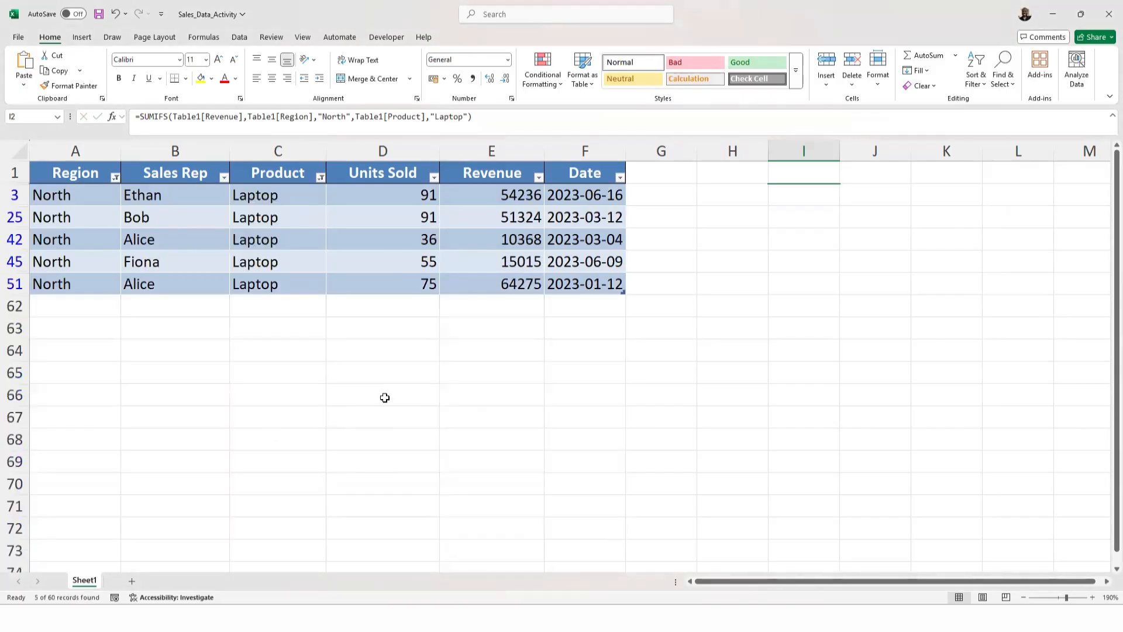
left_click_drag(514, 195, 514, 278)
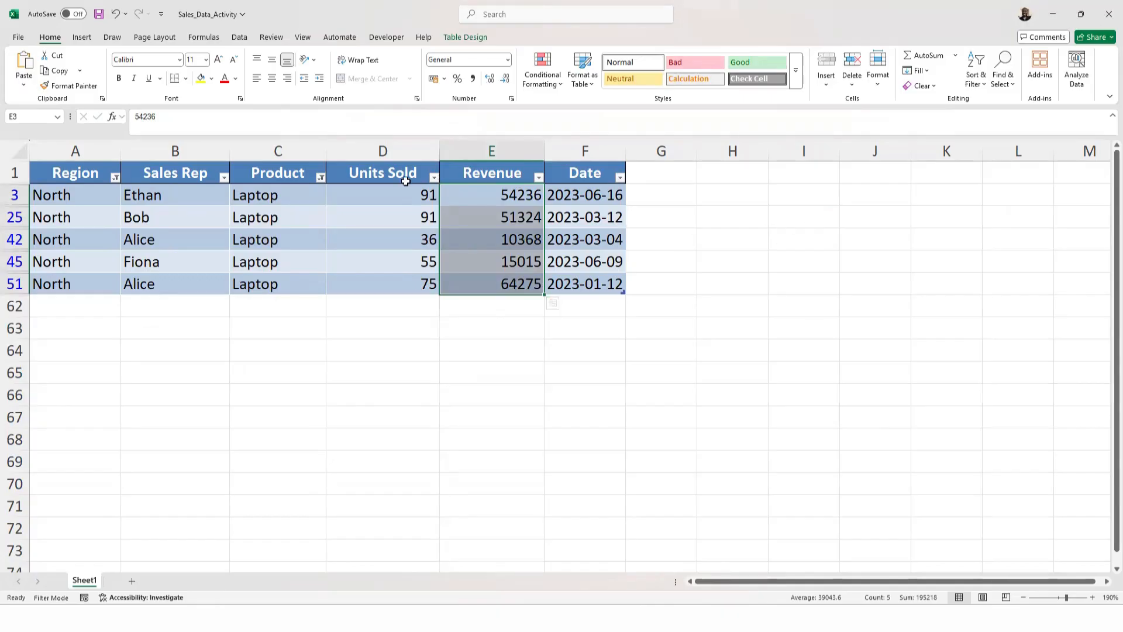
Clear all filters from the sales table and select cell I2
left_click(985, 96)
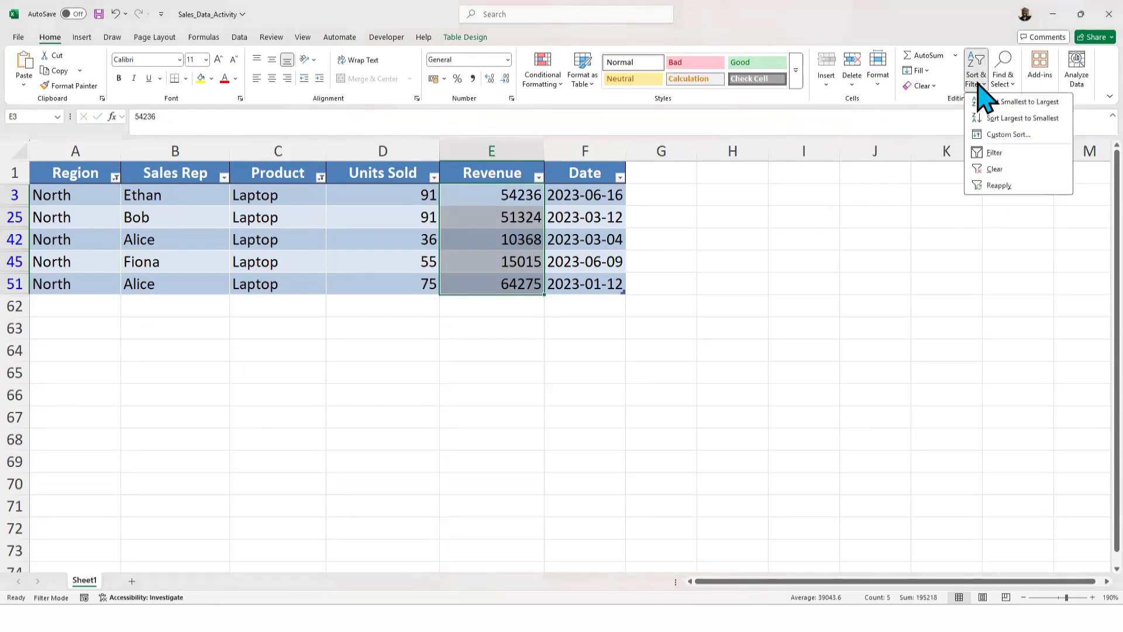
left_click(1002, 171)
left_click(807, 198)
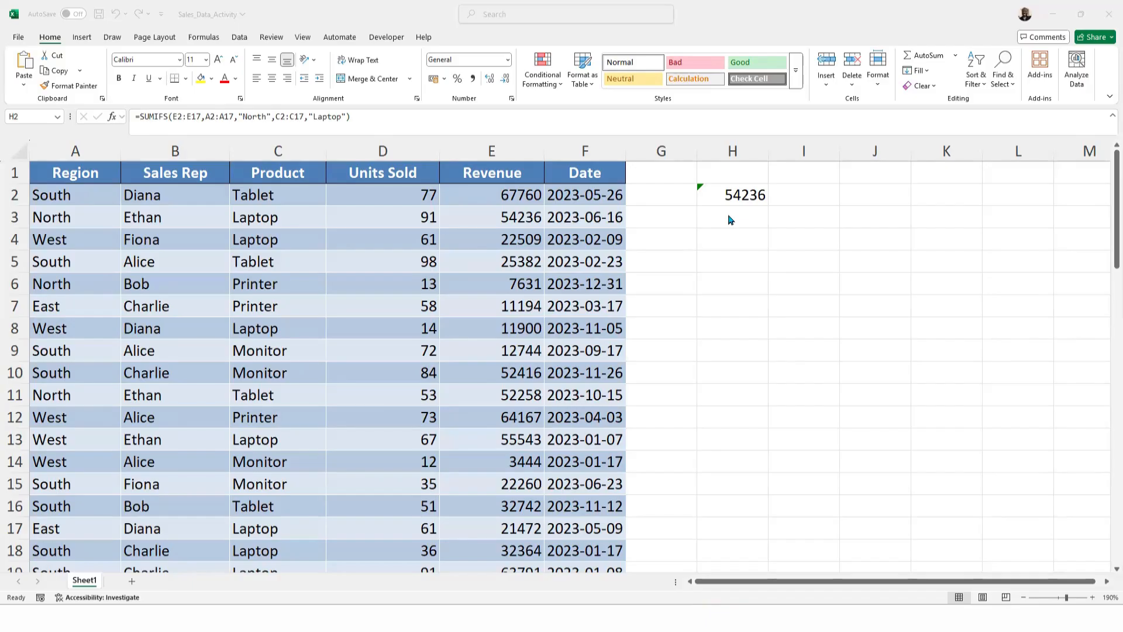
Start an AVERAGEIFS formula in cell H4 with Table1[Revenue] as the average range
left_click(723, 239)
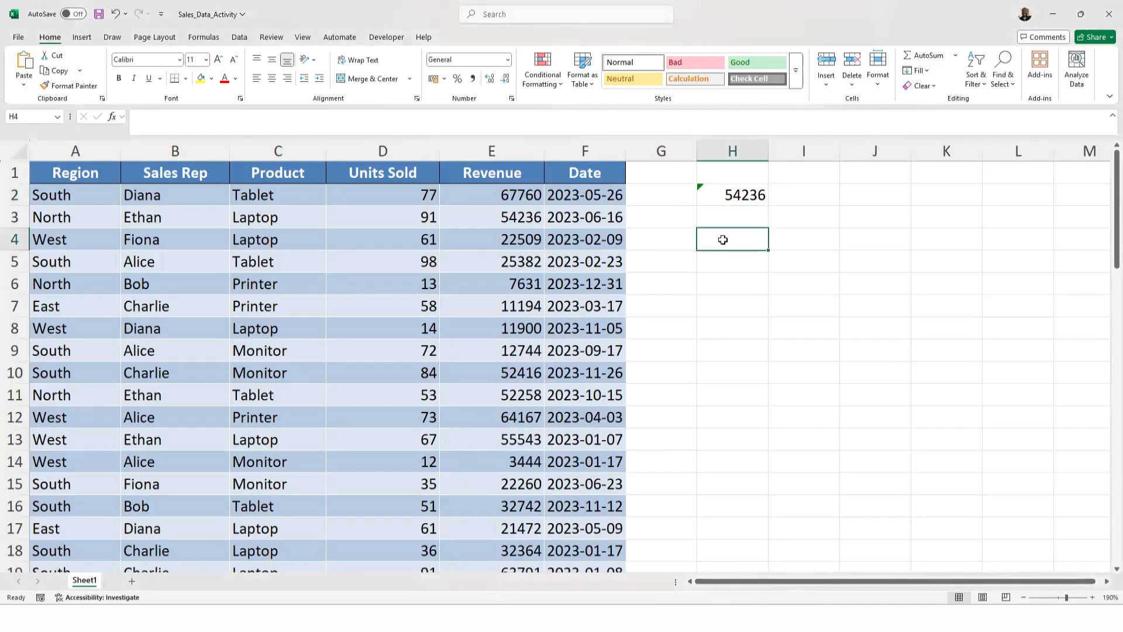
type("=")
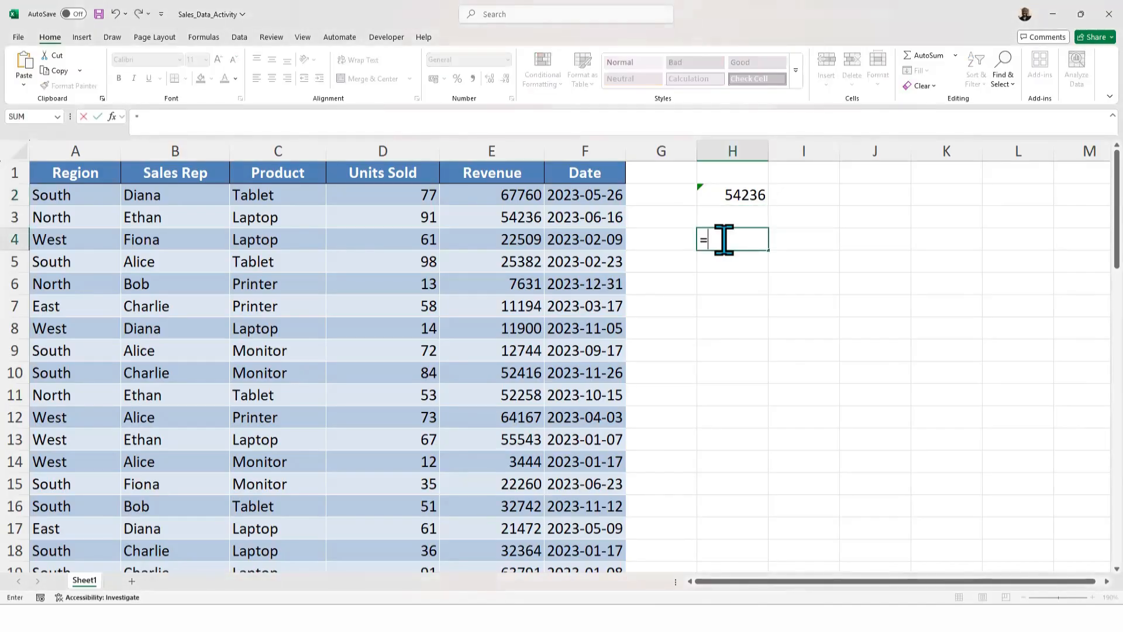
type("avera")
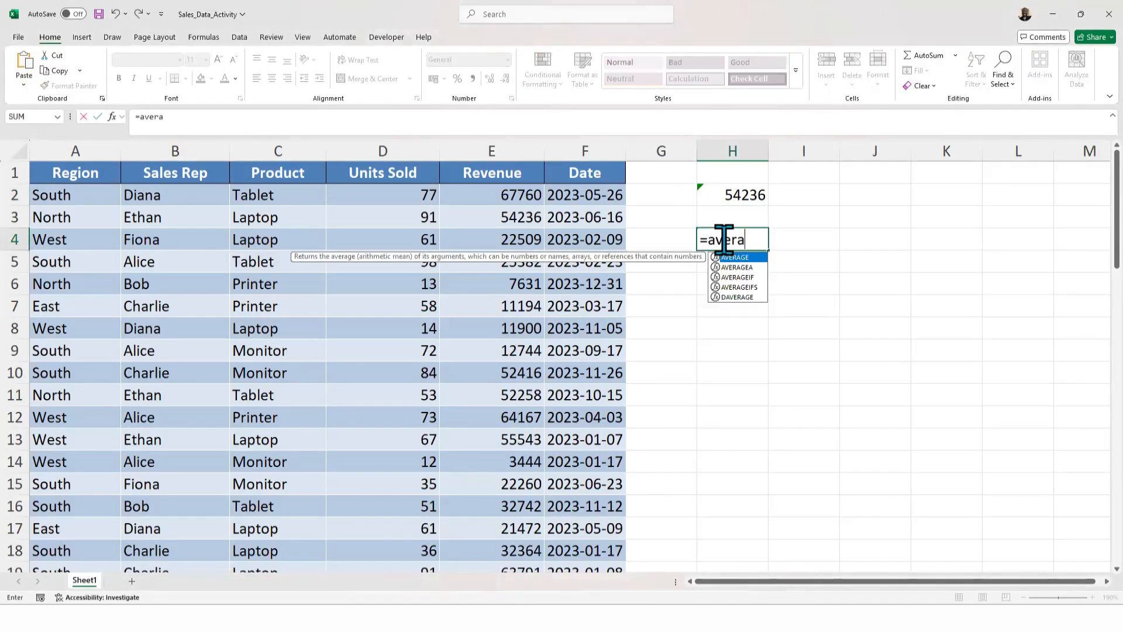
double_click(749, 287)
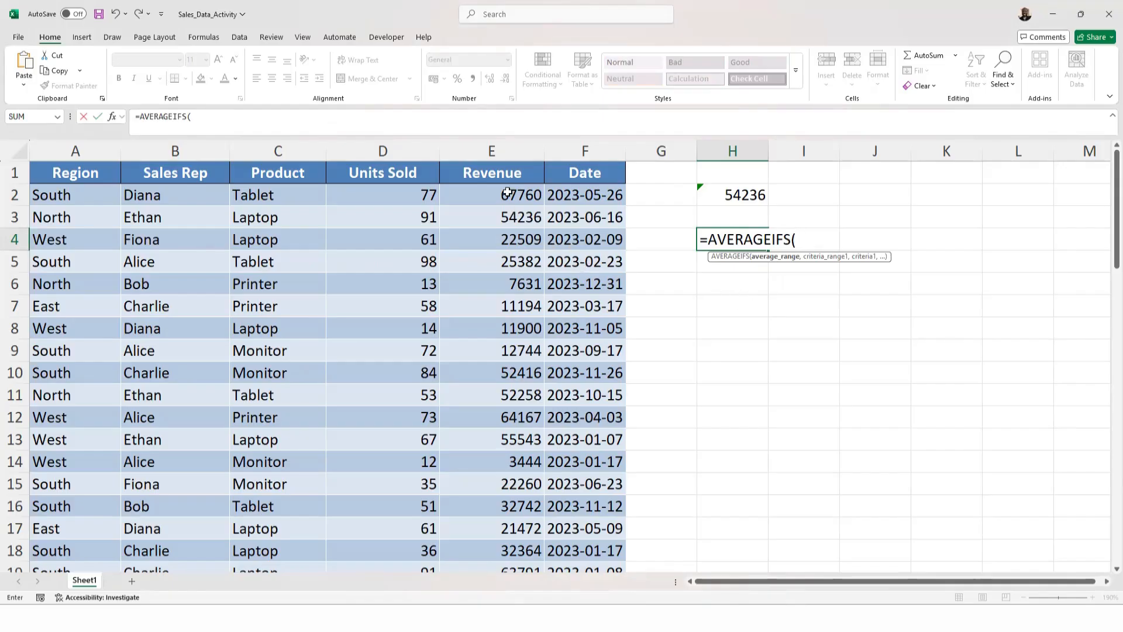
left_click_drag(507, 193, 505, 534)
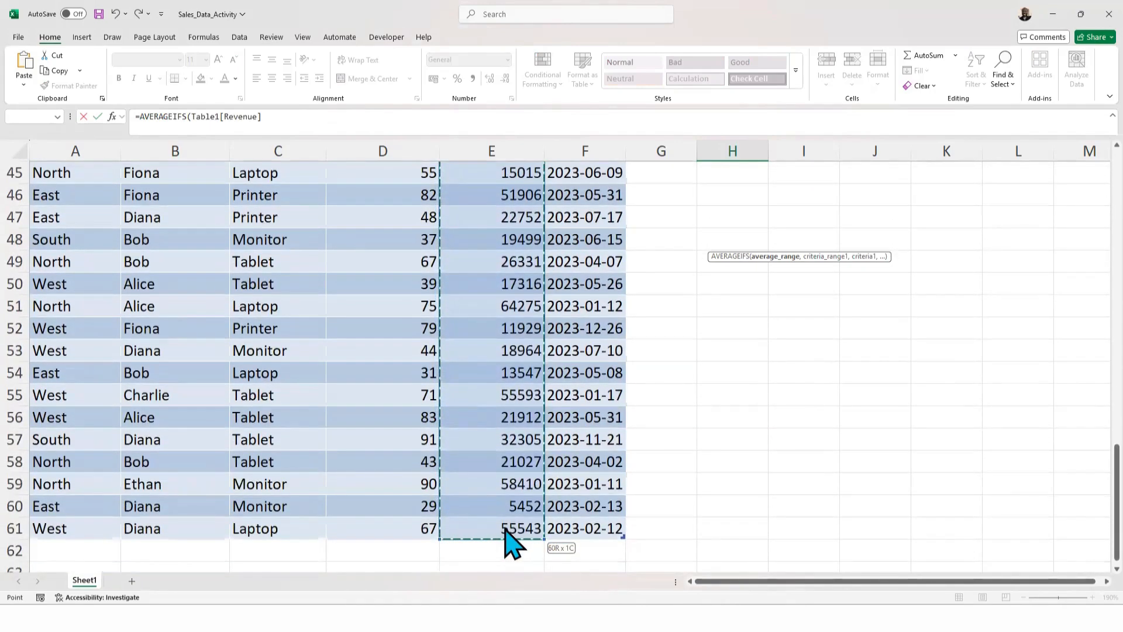
scroll(755, 316, "up", 15)
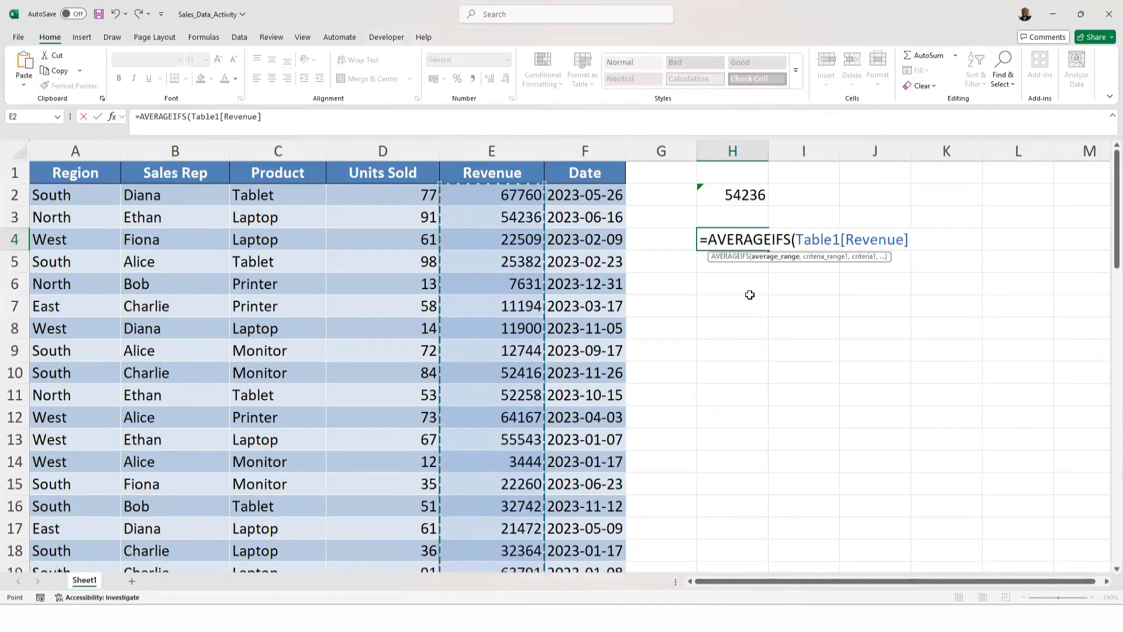
type(",")
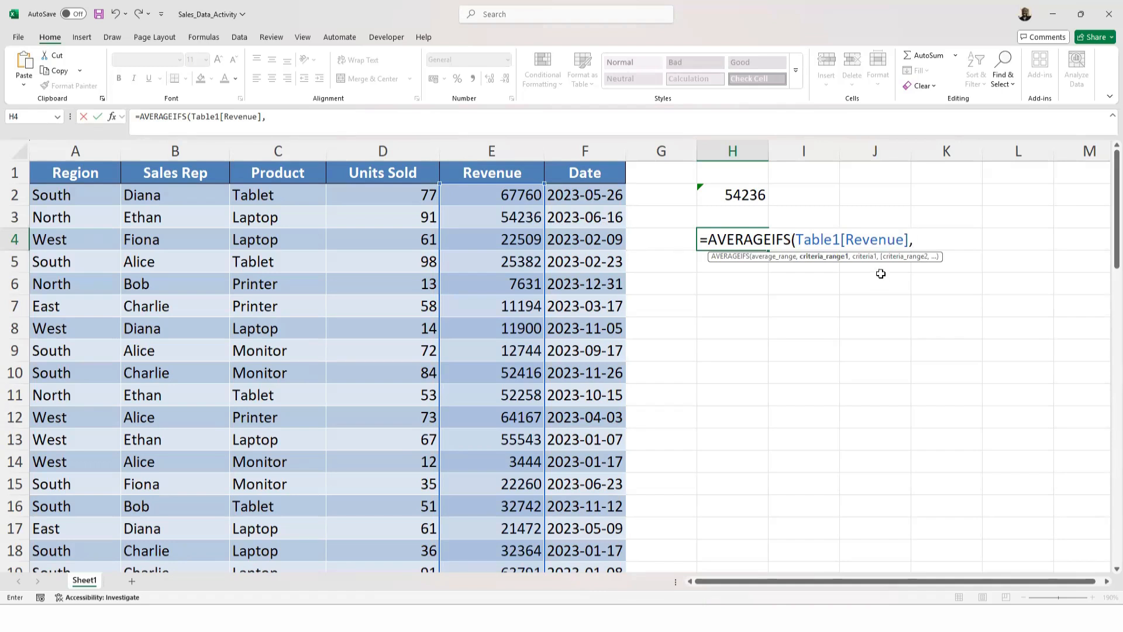
Add Table1[Region] with "East" as the first criterion of the AVERAGEIFS formula
left_click(76, 203)
left_click_drag(77, 203, 61, 539)
type(",")
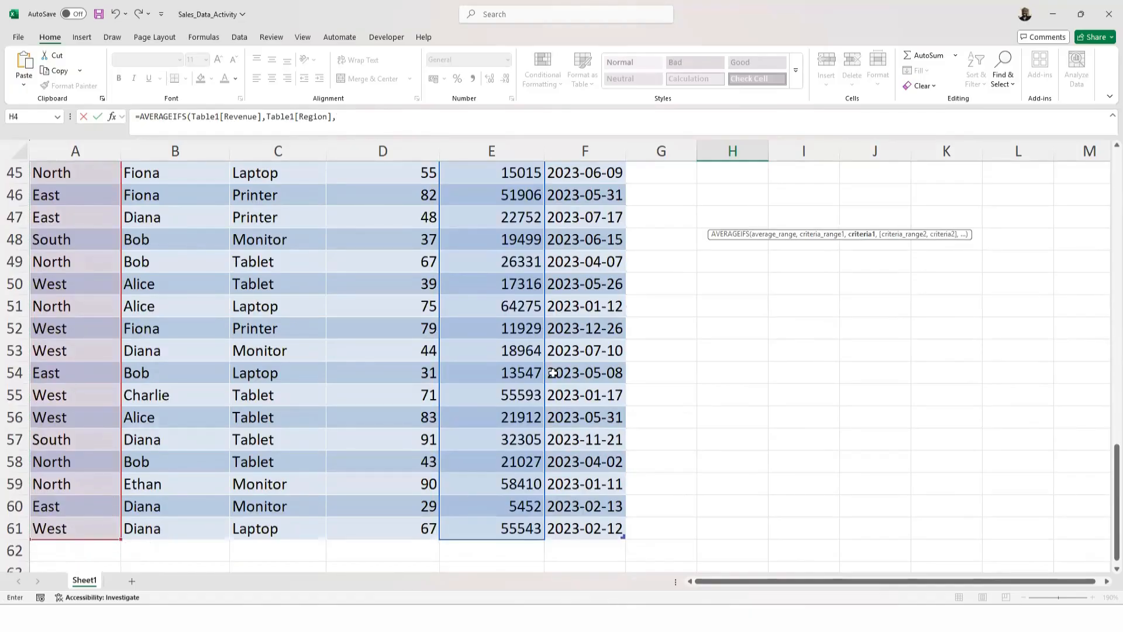
type("\"")
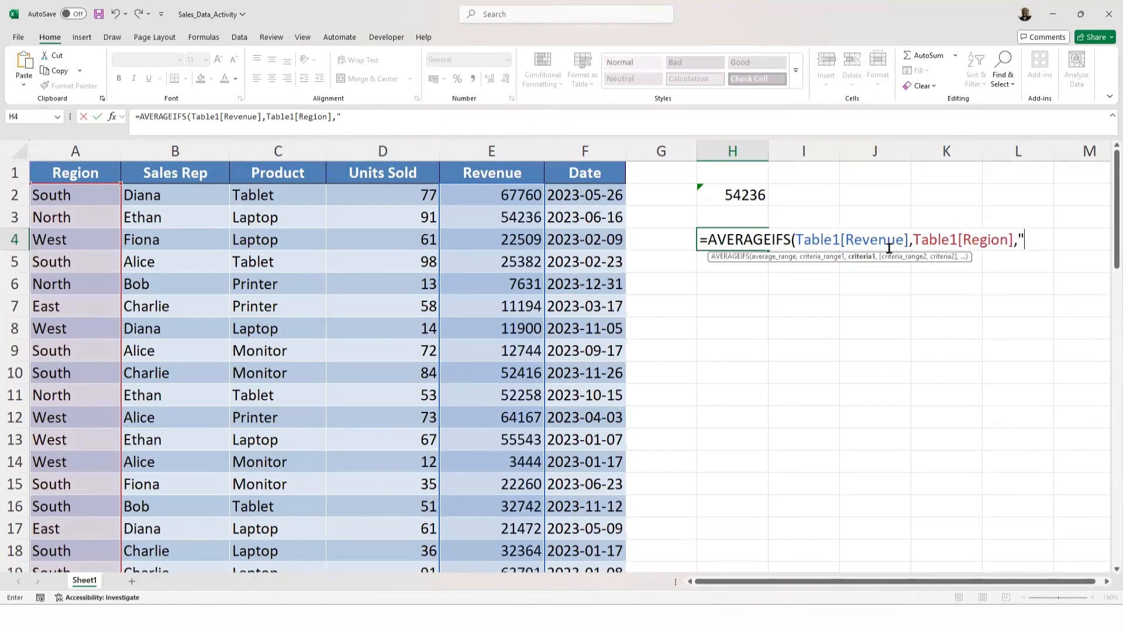
type("East\",")
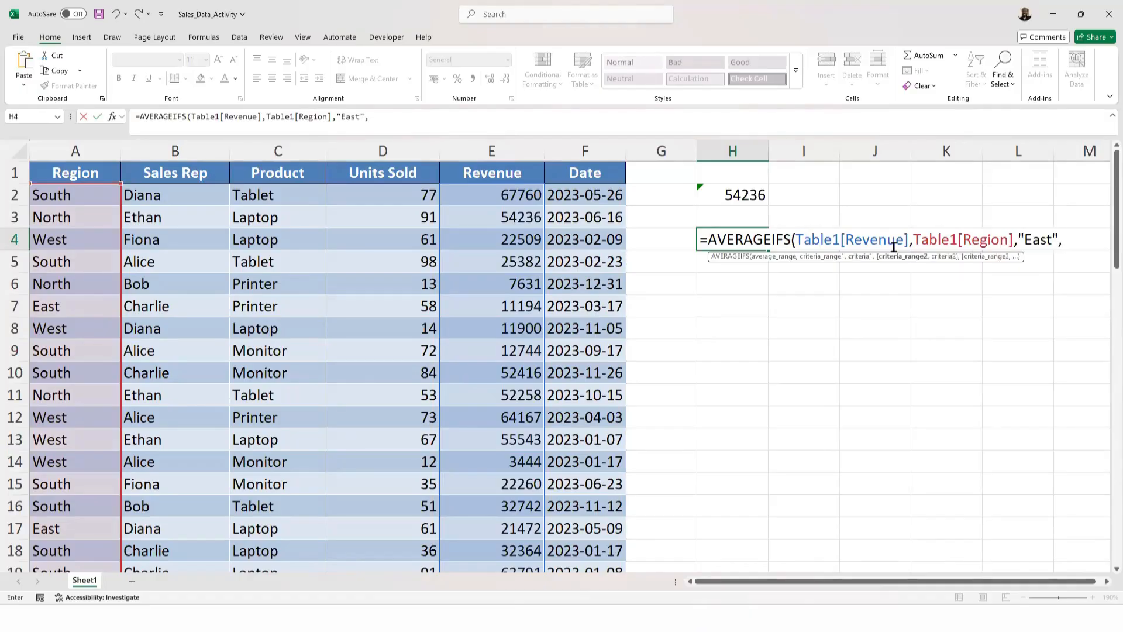
Add Table1[Product] with "Laptop" as the second criterion and complete the AVERAGEIFS formula in H4
left_click_drag(274, 193, 276, 550)
scroll(742, 396, "up", 12)
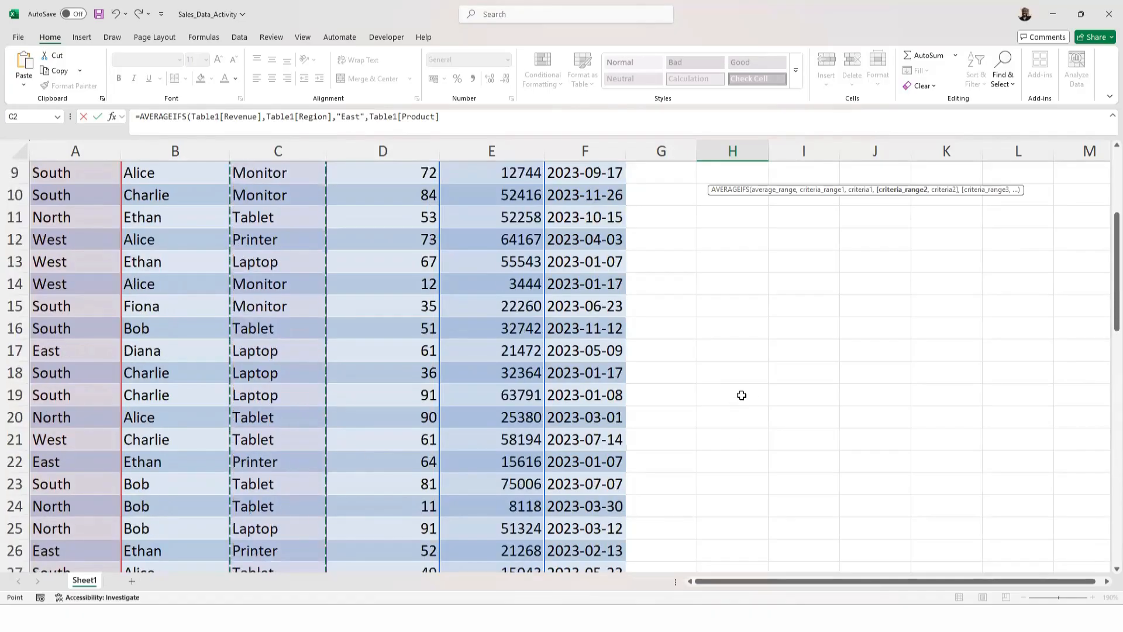
scroll(742, 395, "up", 3)
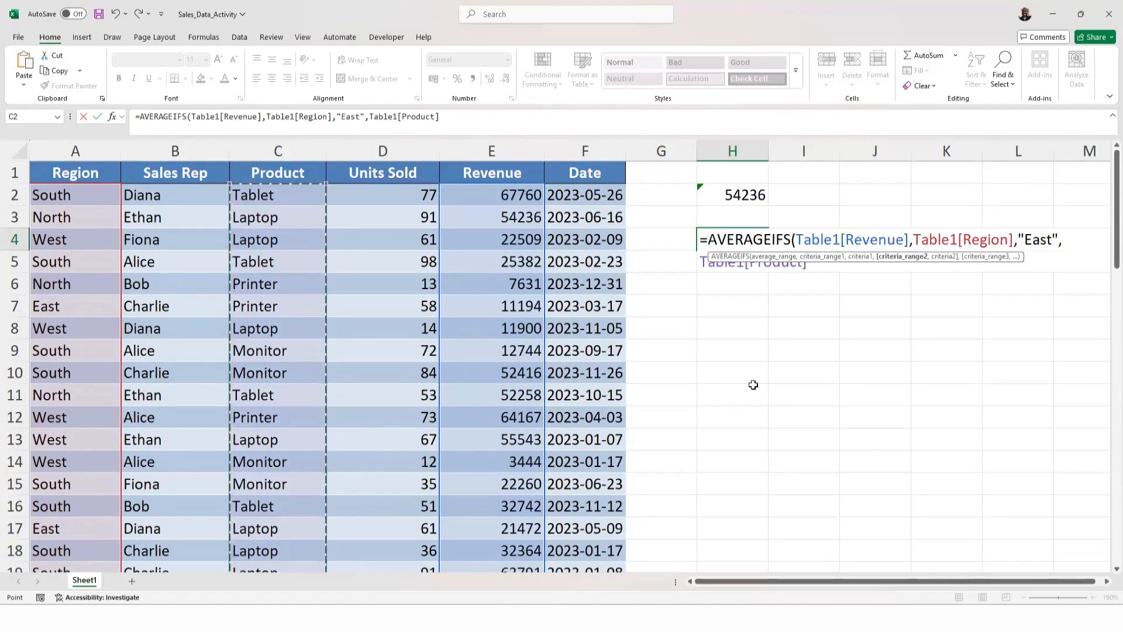
type(",")
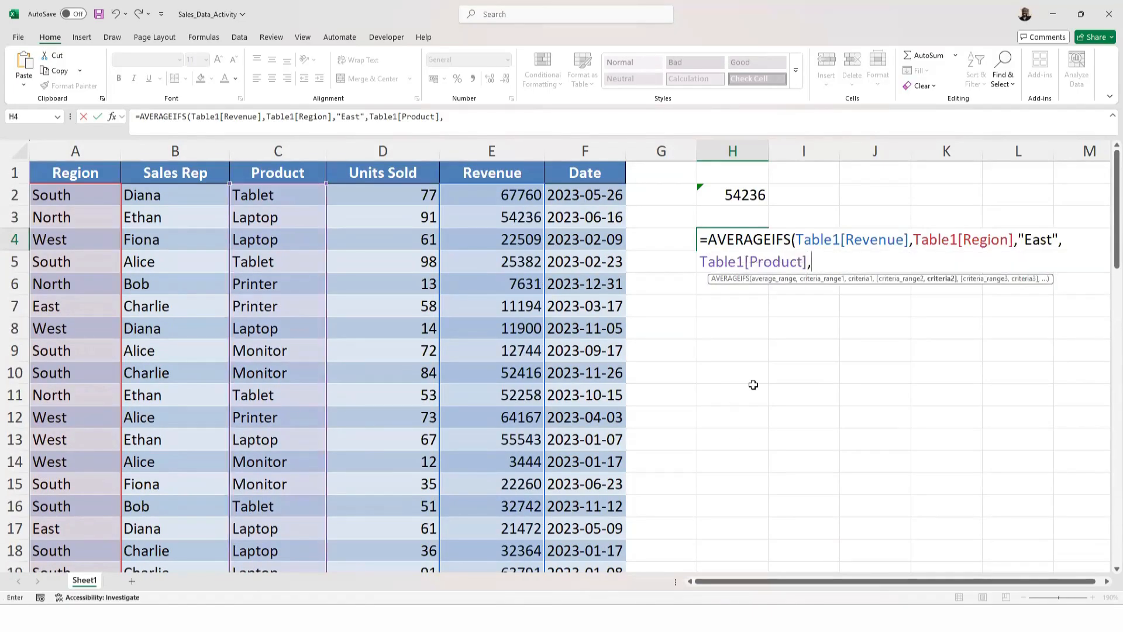
type("\"Laptop\"")
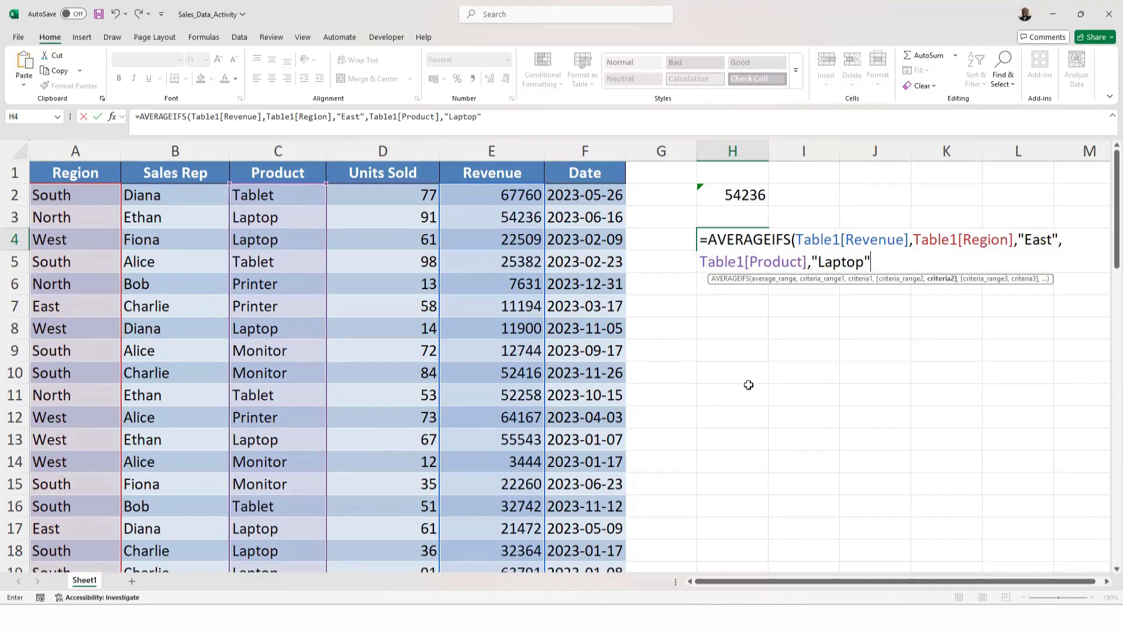
type(")")
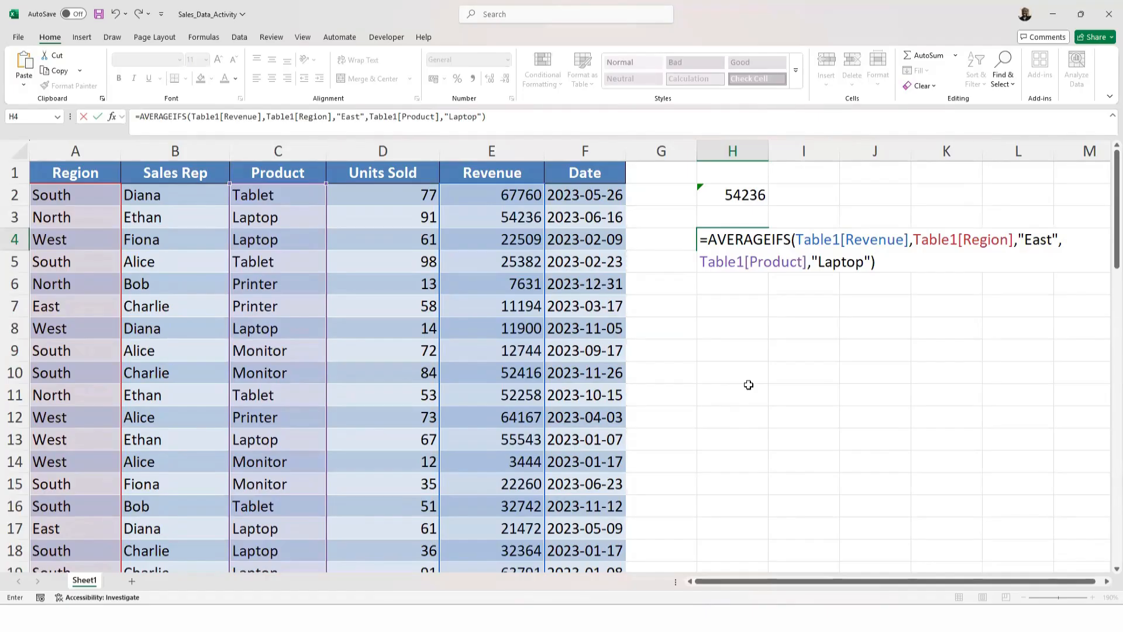
key("Return")
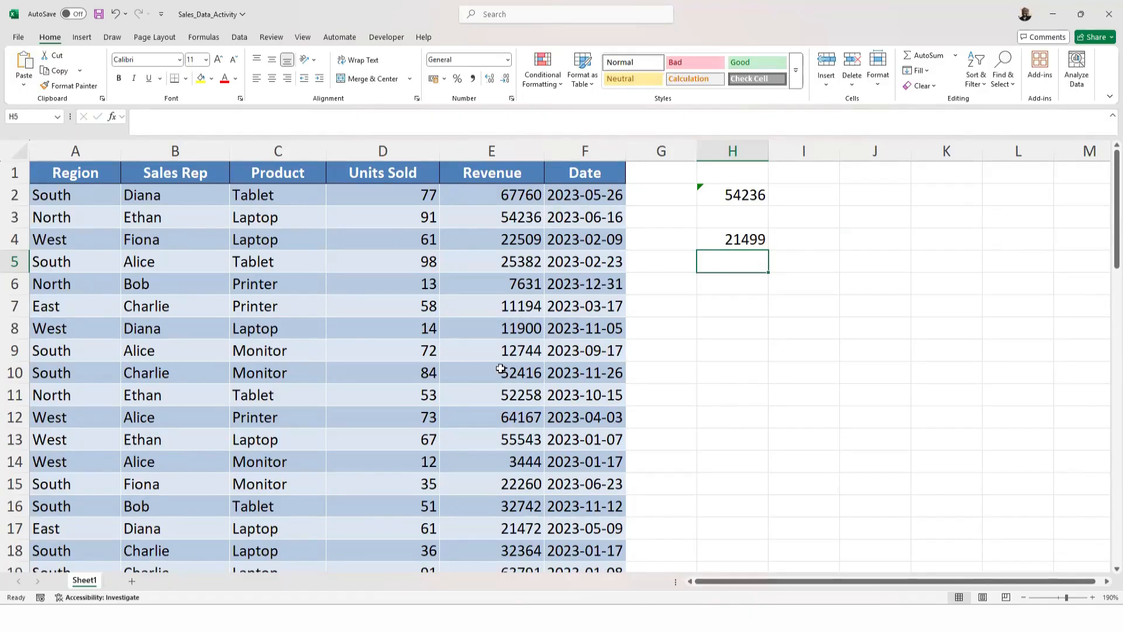
Start a COUNTIFS formula in cell H6 with Table1[Region] and "South" as the first criterion
left_click(735, 285)
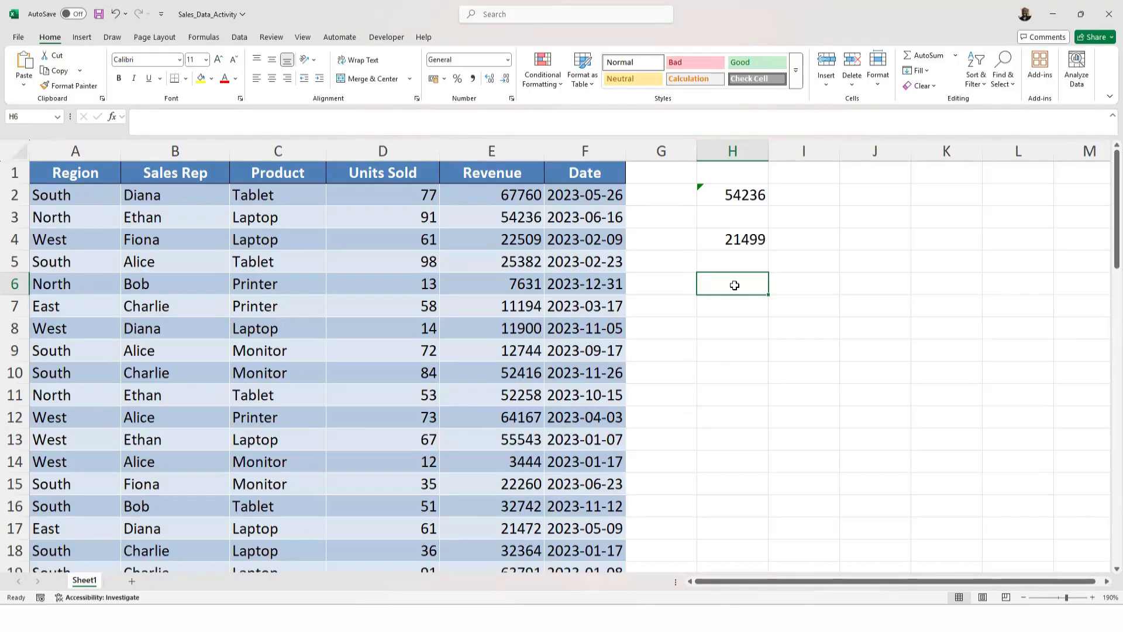
type("=")
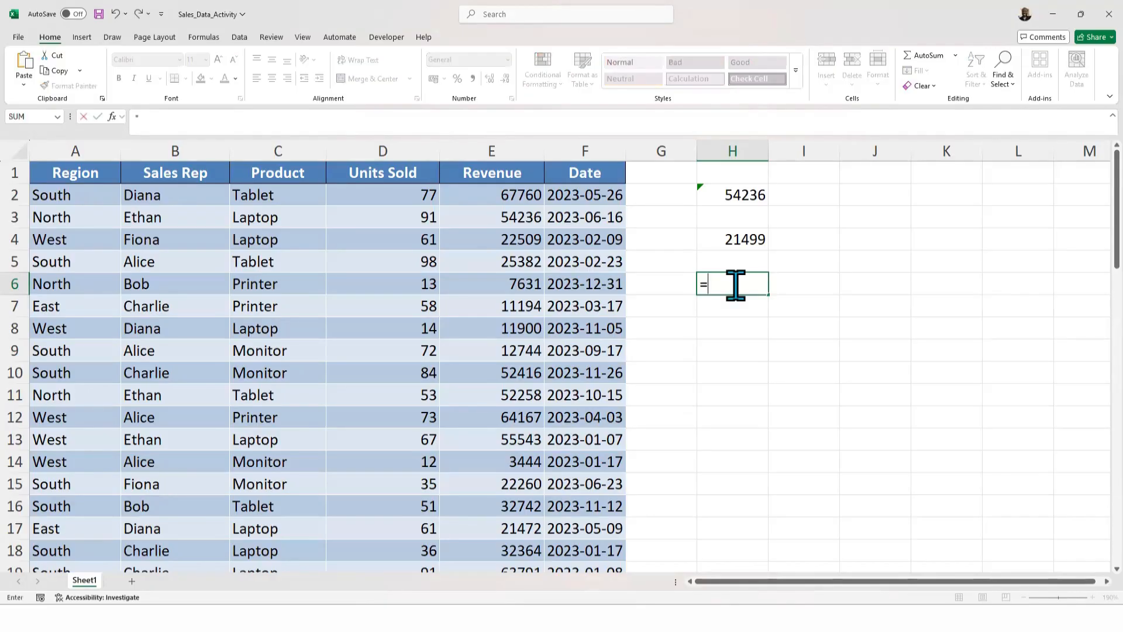
type("count")
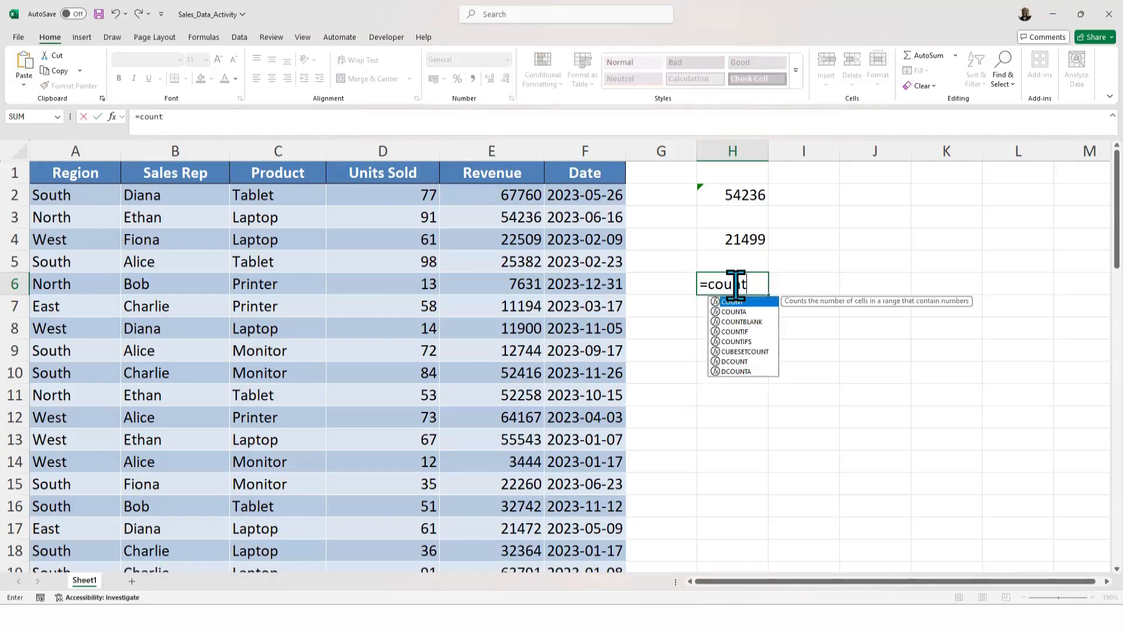
double_click(740, 342)
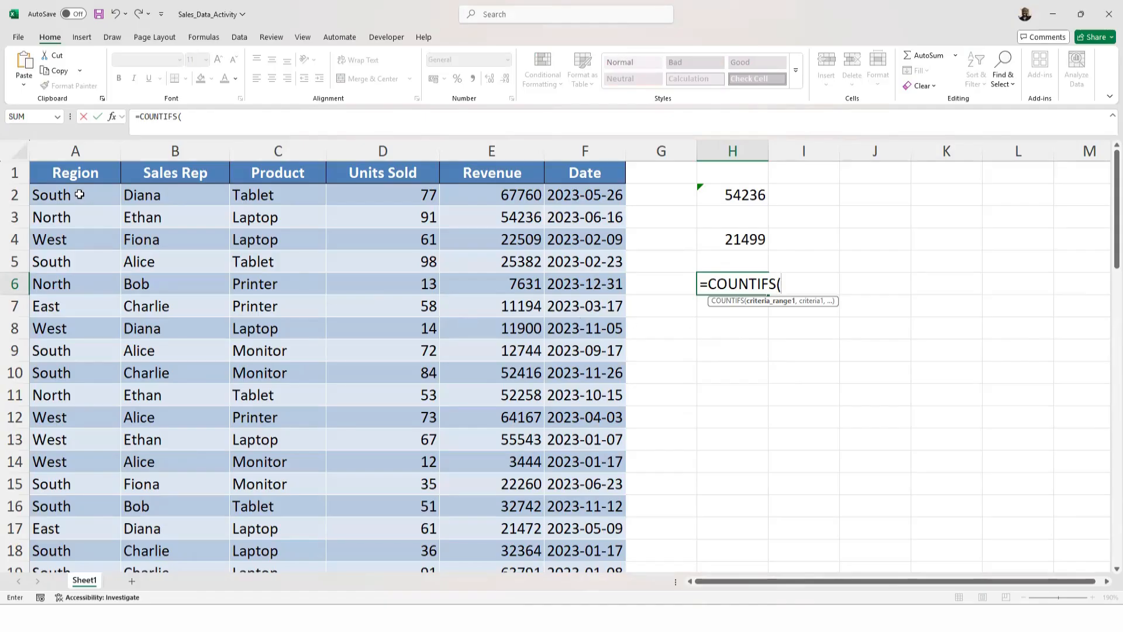
left_click_drag(79, 195, 63, 527)
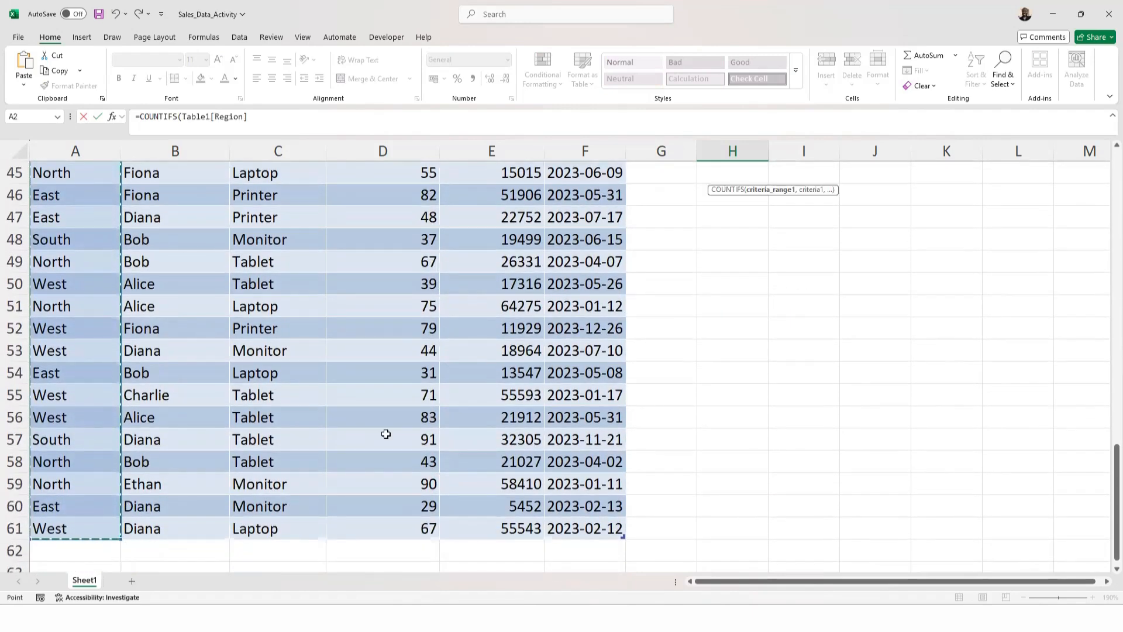
type(",")
scroll(732, 337, "up", 15)
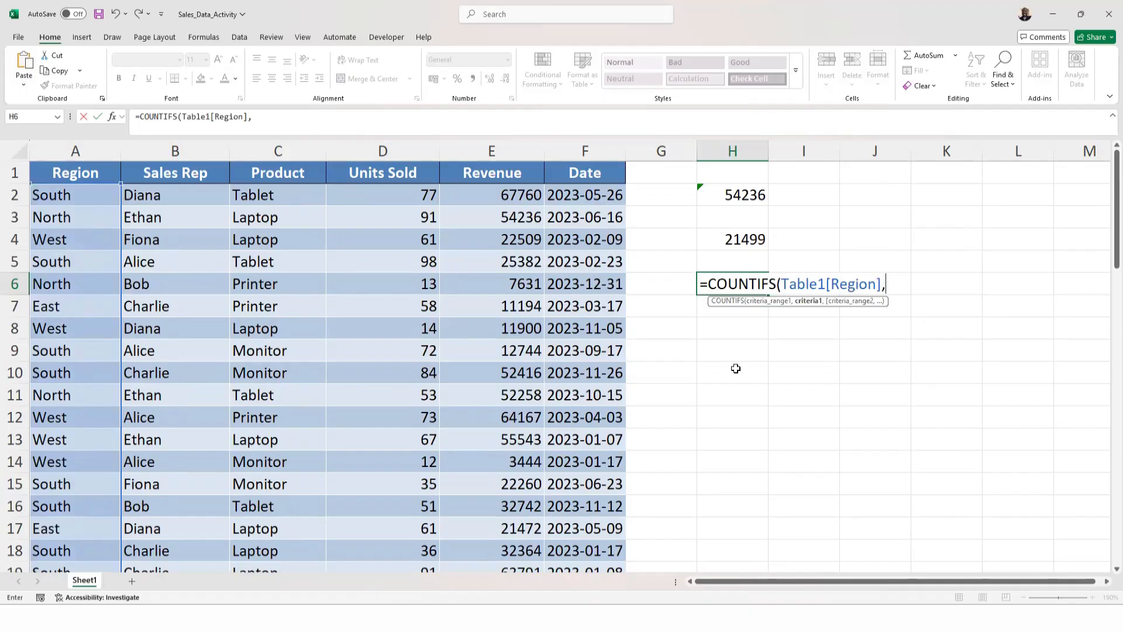
type("\"South\",")
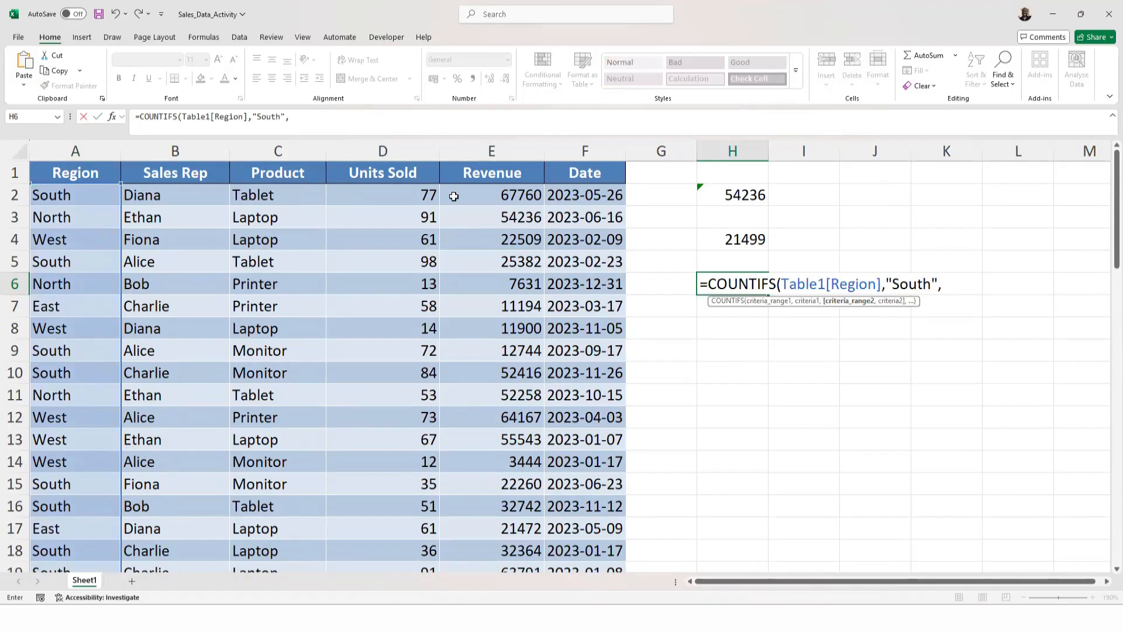
Add Table1[Units Sold] with ">50" as the second criterion and complete the COUNTIFS formula in H6
left_click_drag(393, 195, 388, 531)
type(",")
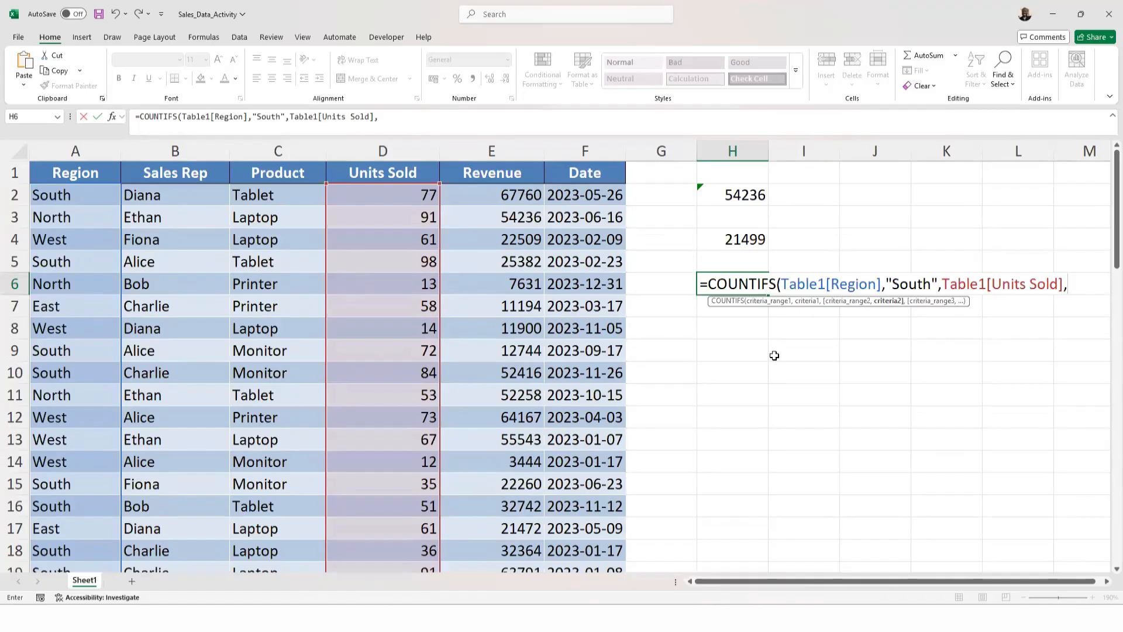
type("\">50\")")
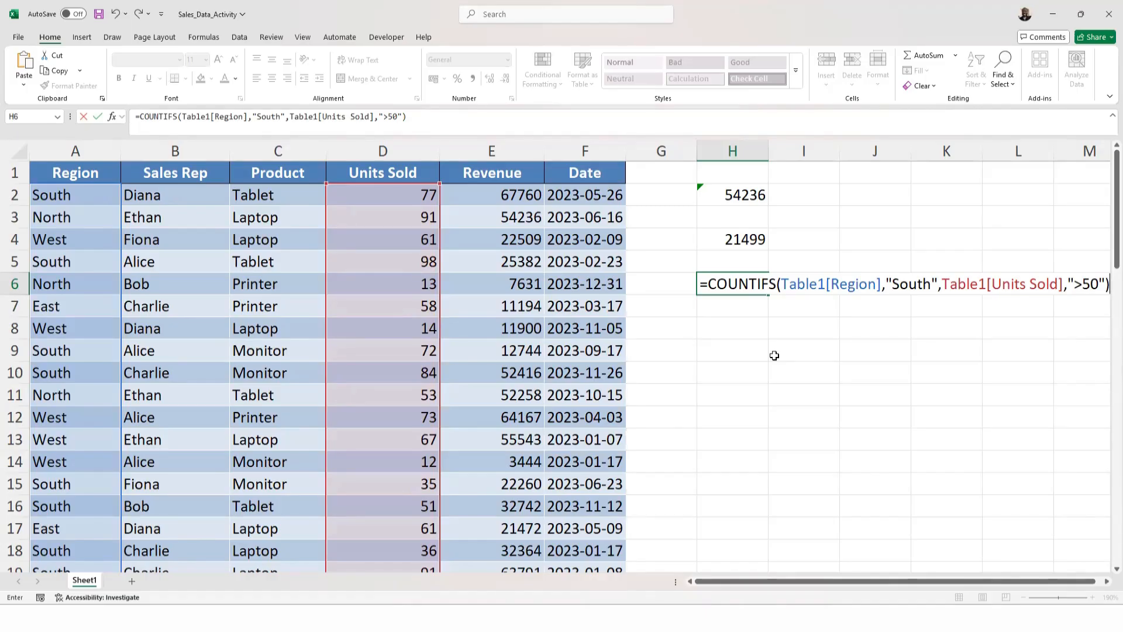
key("Return")
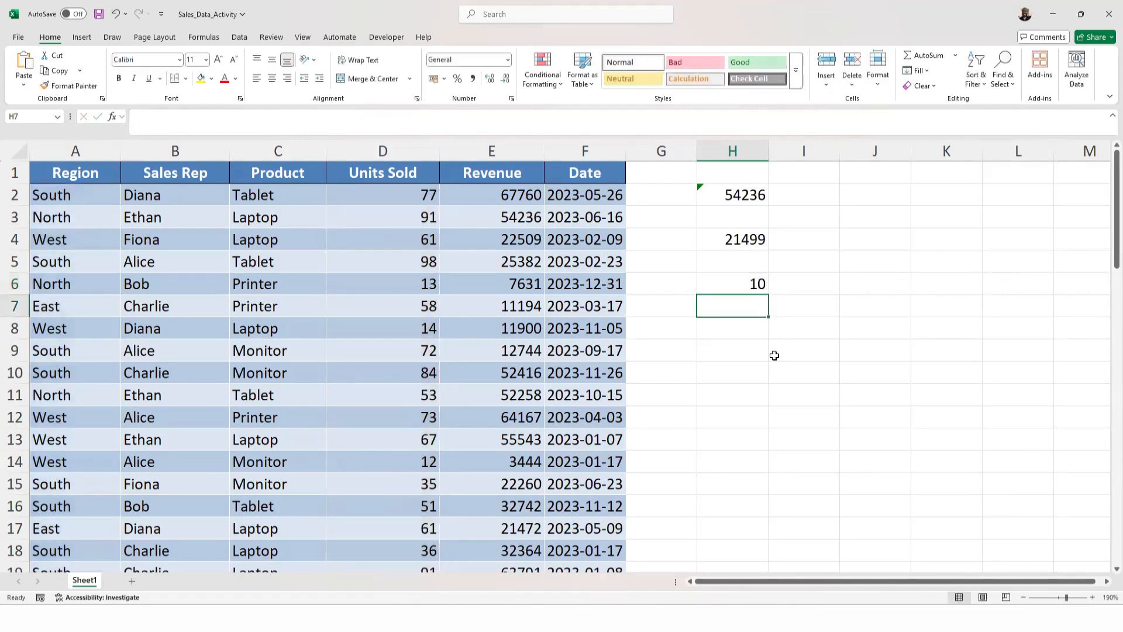
Review the COUNTIFS formula in H6 and turn on filtering for the sales table's headers
left_click(723, 283)
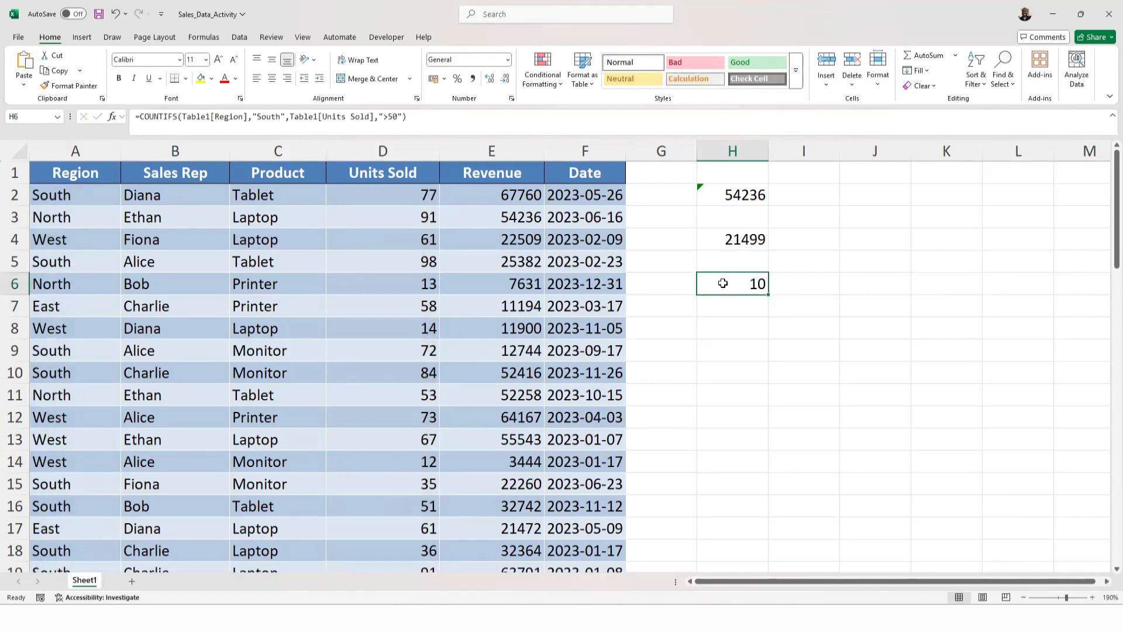
left_click(233, 274)
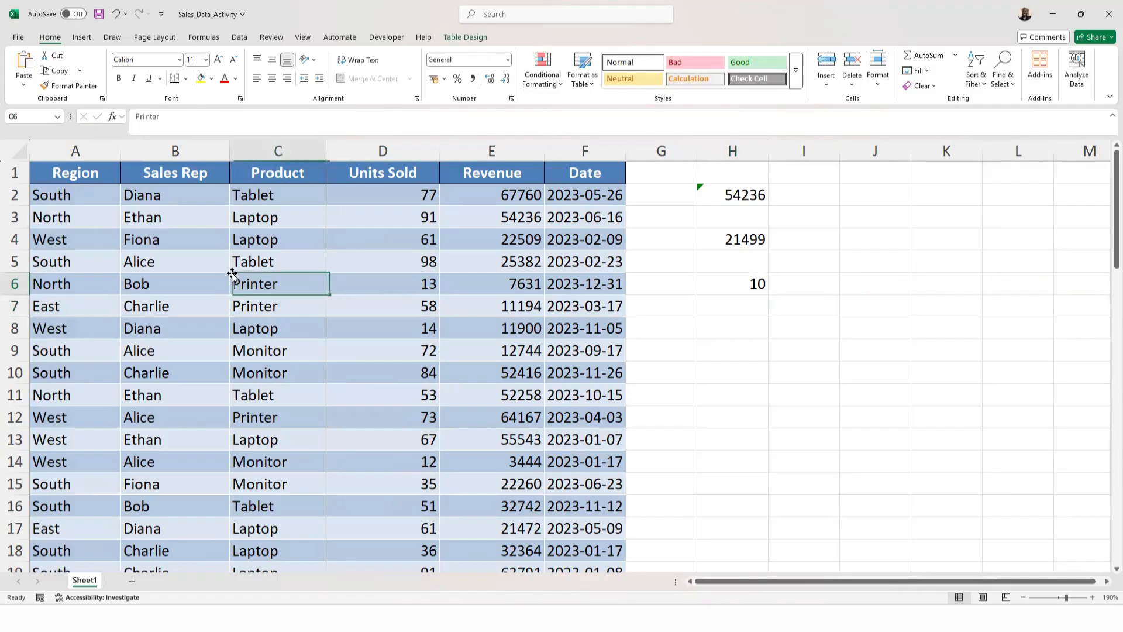
left_click(985, 88)
left_click(999, 166)
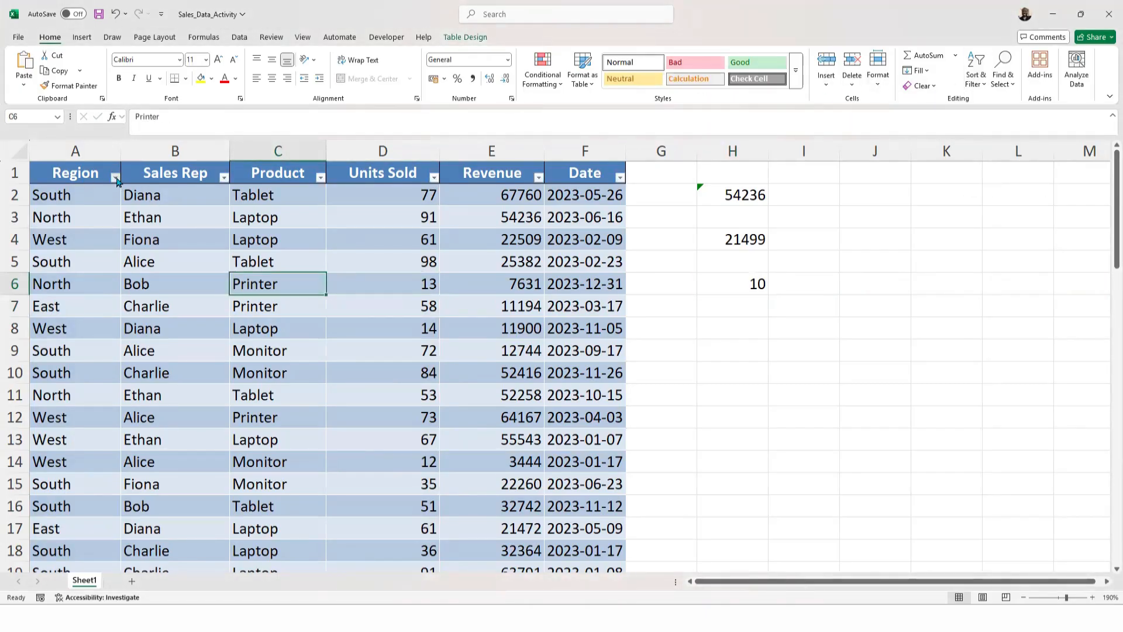
Filter the sales table's Region column to show only South
left_click(116, 177)
left_click(35, 331)
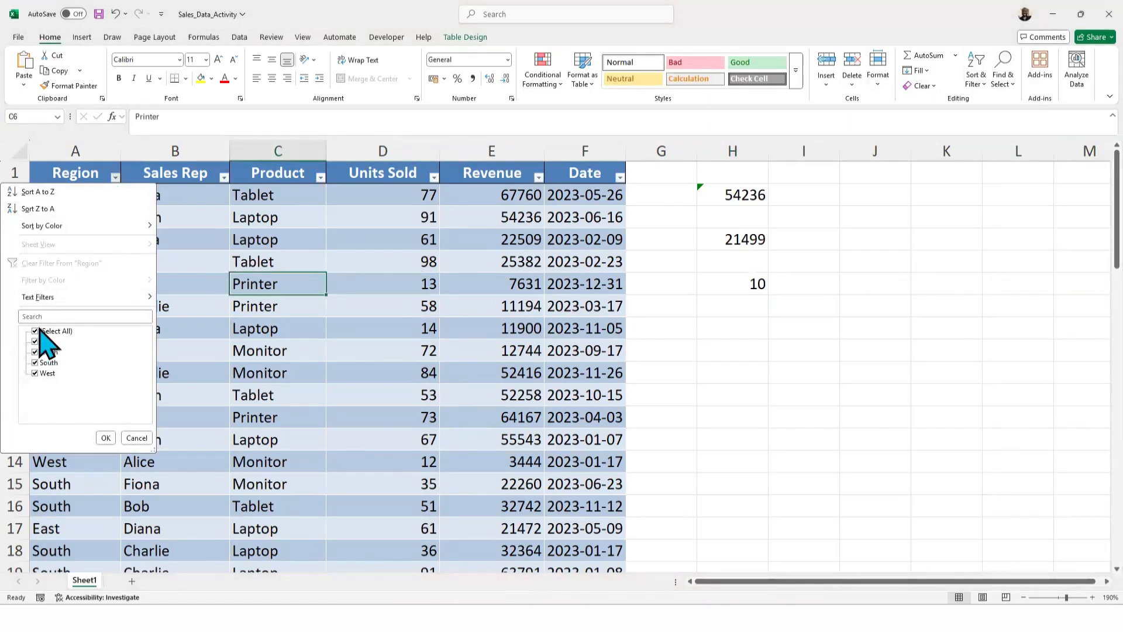
left_click(35, 363)
left_click(103, 438)
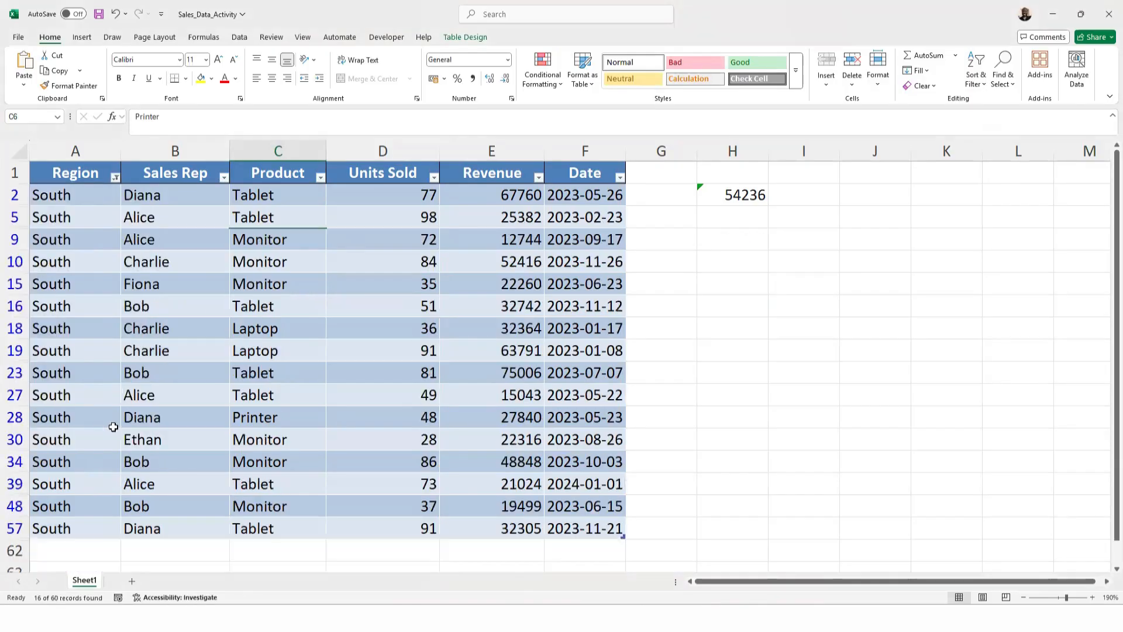
Sort the Units Sold column from largest to smallest and select its values above 50 to check their count
left_click(434, 178)
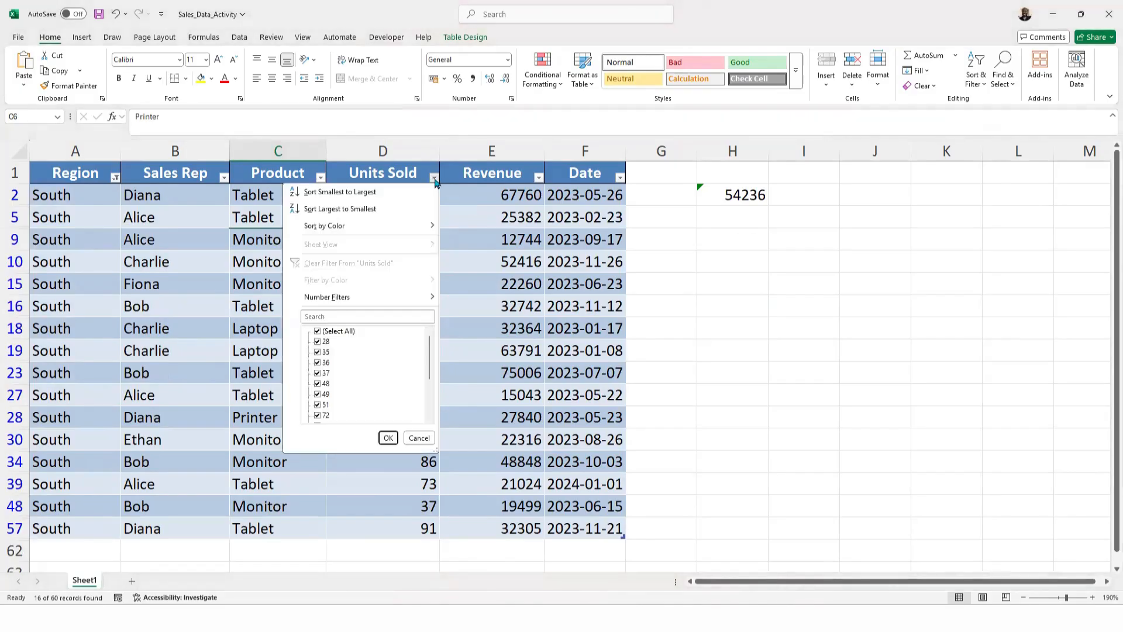
left_click(435, 179)
left_click(434, 178)
left_click(355, 209)
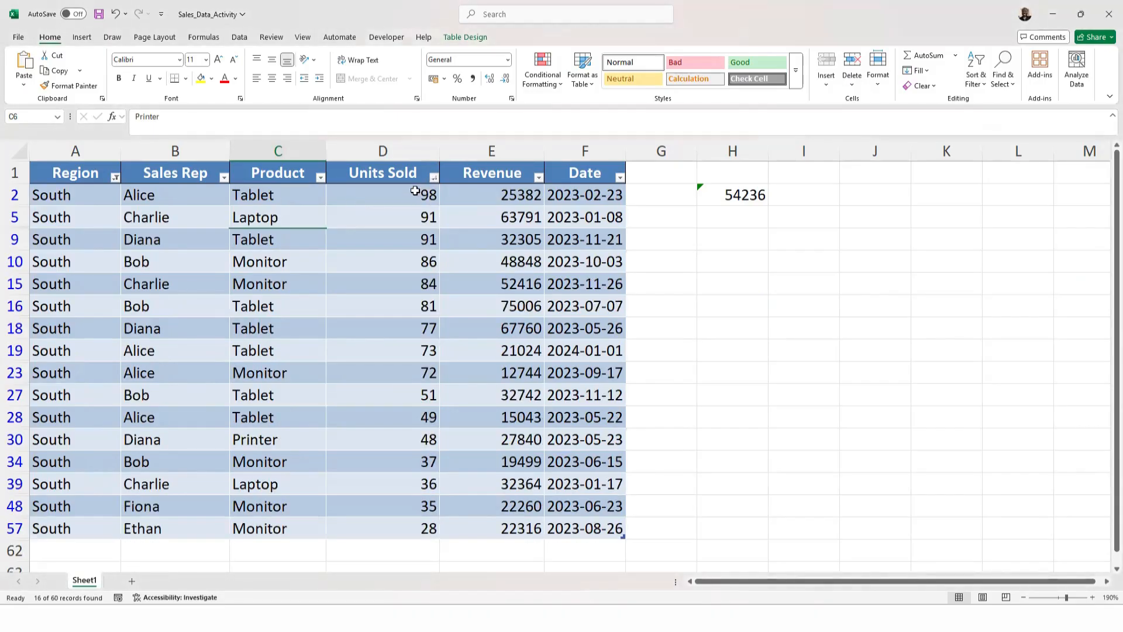
left_click_drag(416, 190, 416, 390)
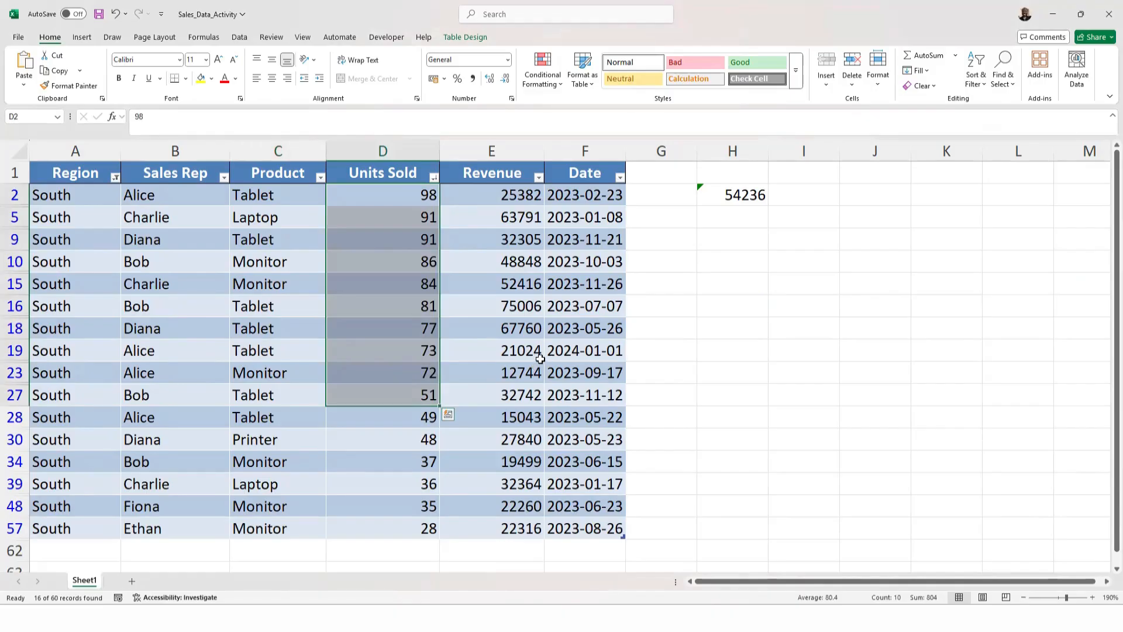
left_click(557, 544)
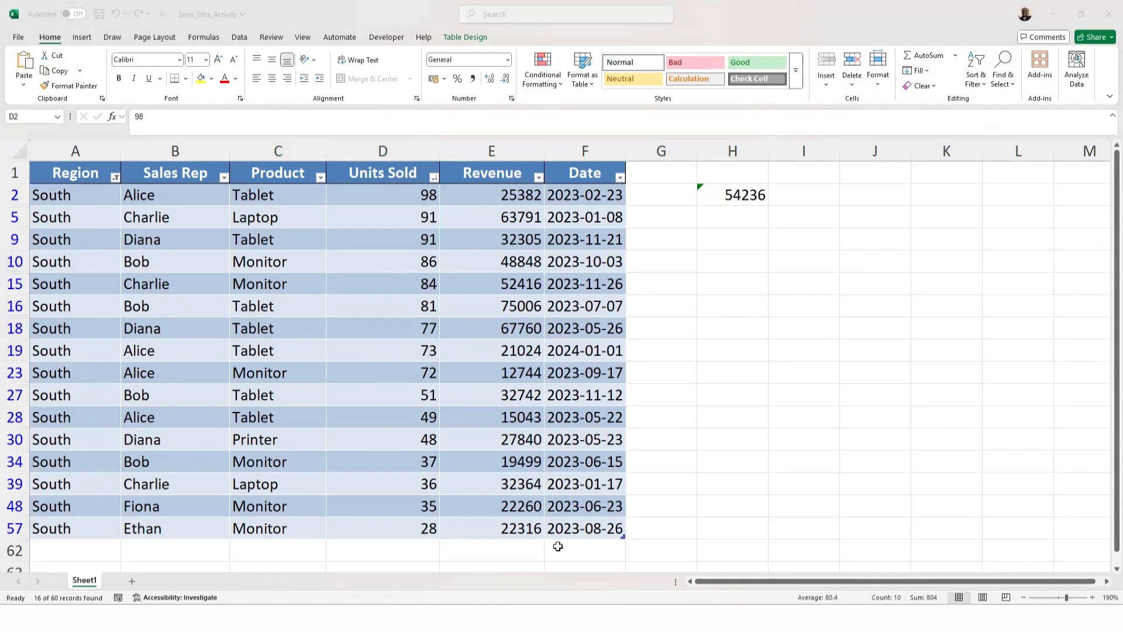